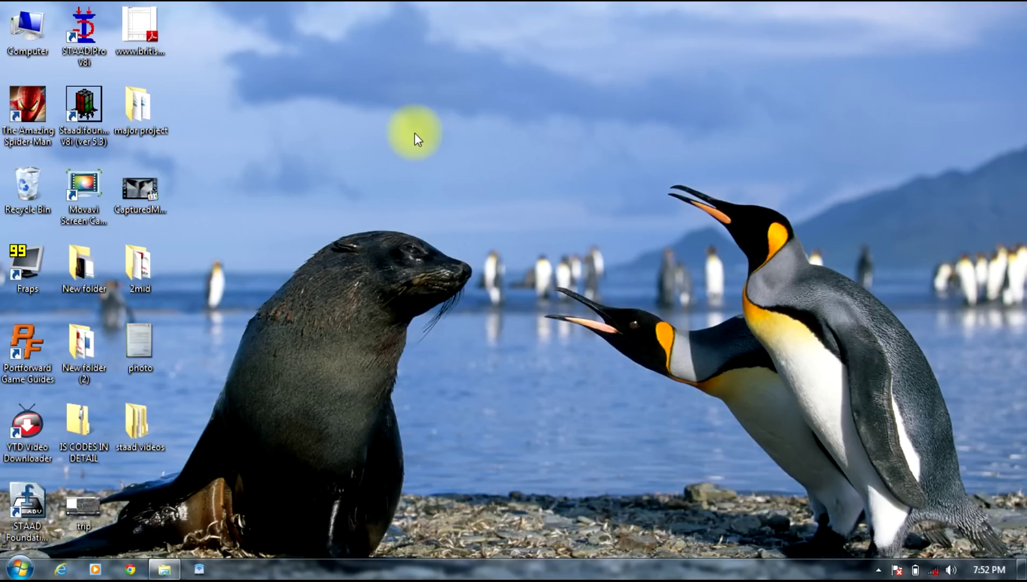
Step: Launch STAAD.Pro V8i from the desktop, then restore, move and close its window
double_click(83, 43)
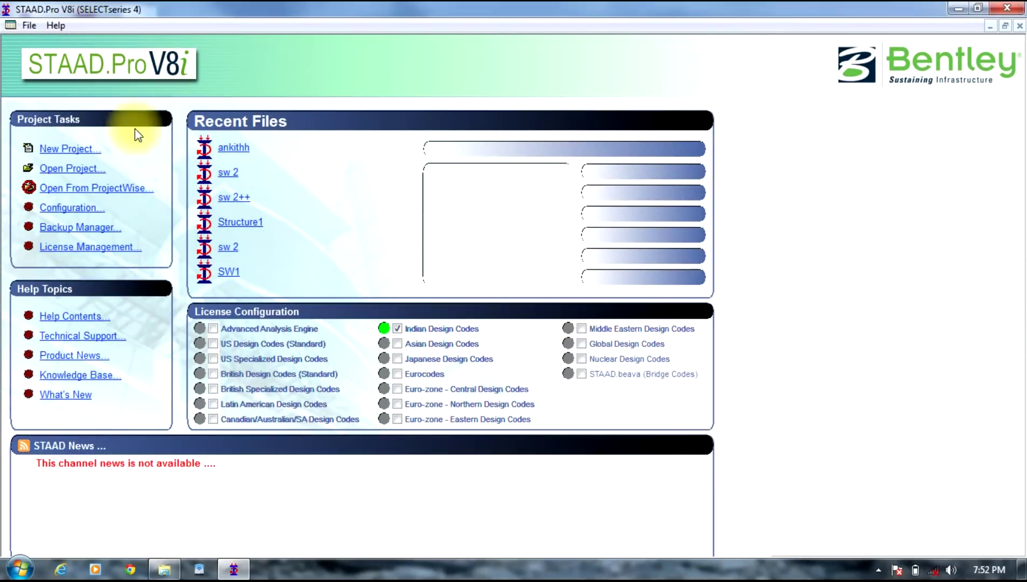
double_click(213, 9)
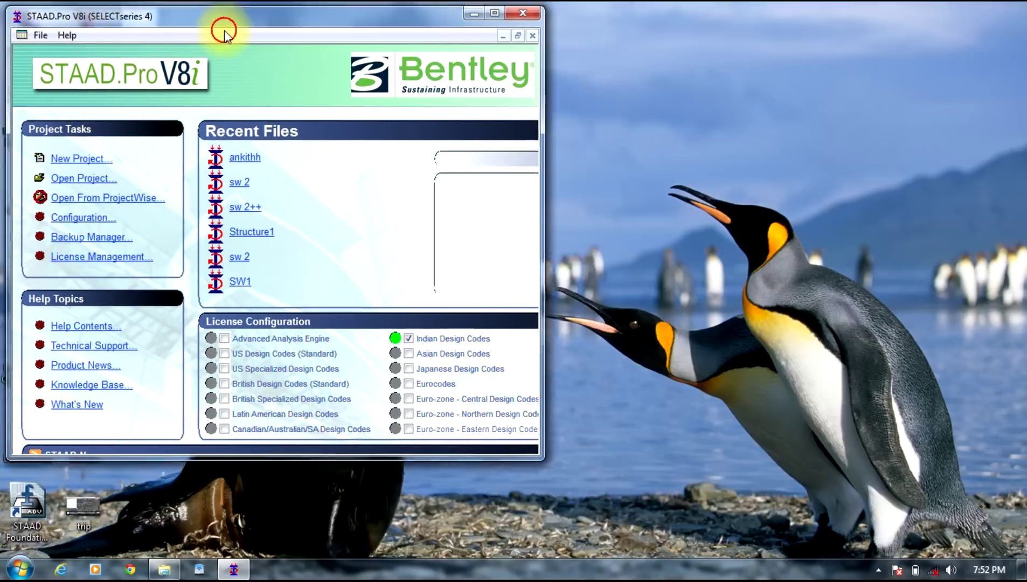
drag(224, 31, 533, 128)
click(833, 111)
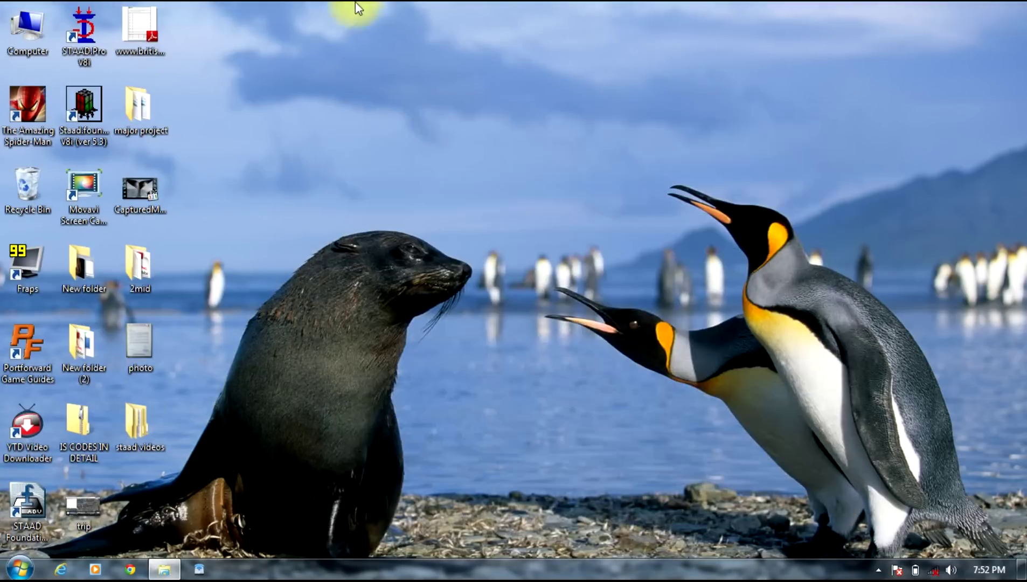
Step: Relaunch STAAD.Pro and create Plane project 'fgsgffff' in Meter and KiloNewton, starting with Add Beam
click(87, 35)
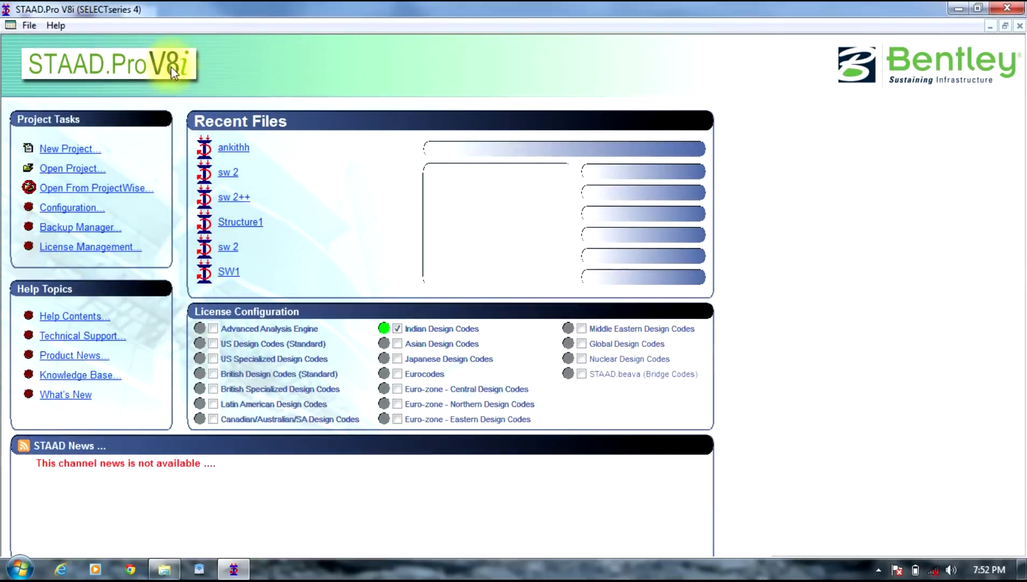
click(73, 152)
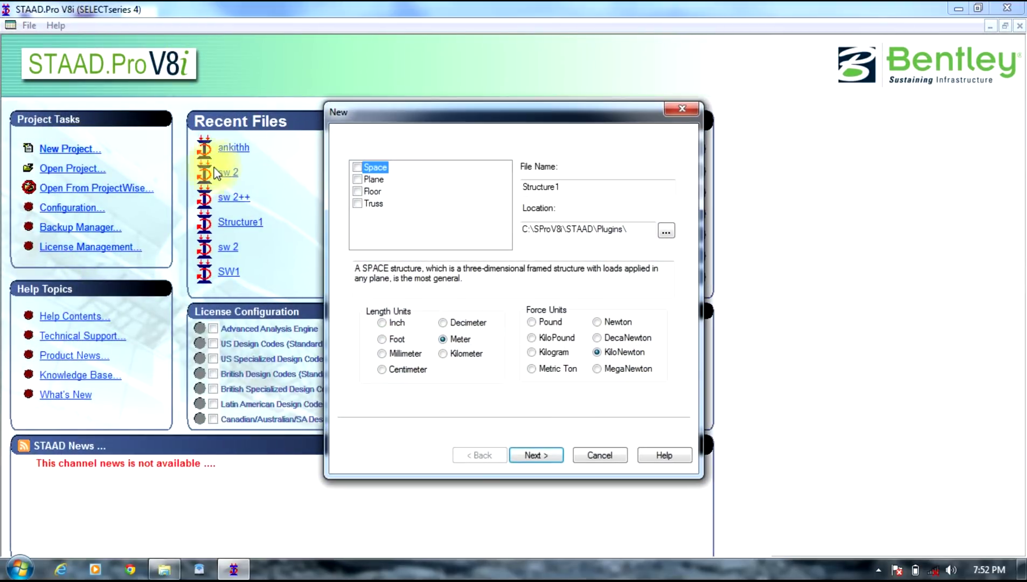
click(359, 191)
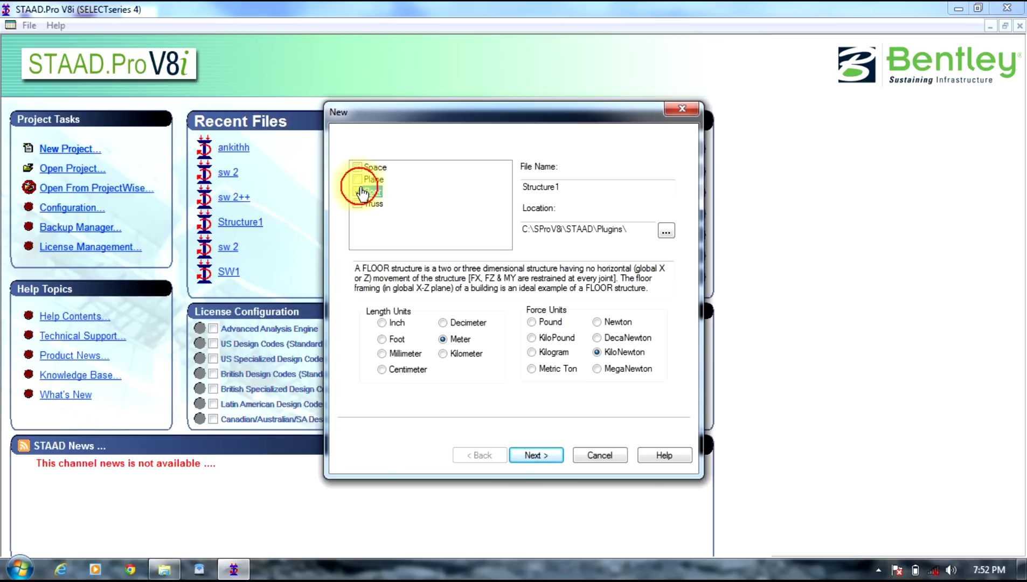
click(359, 180)
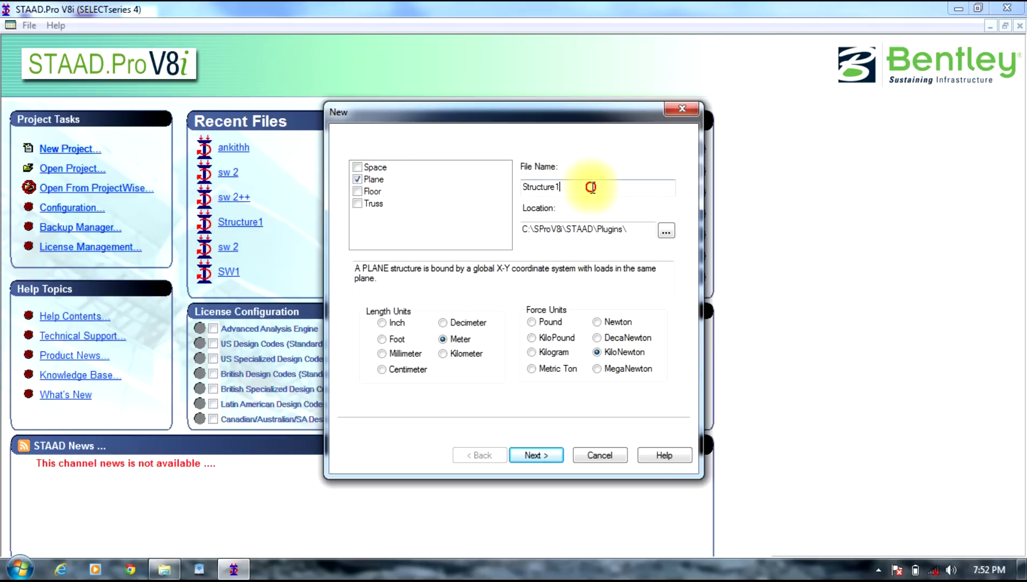
double_click(536, 186)
text(fgsgffff)
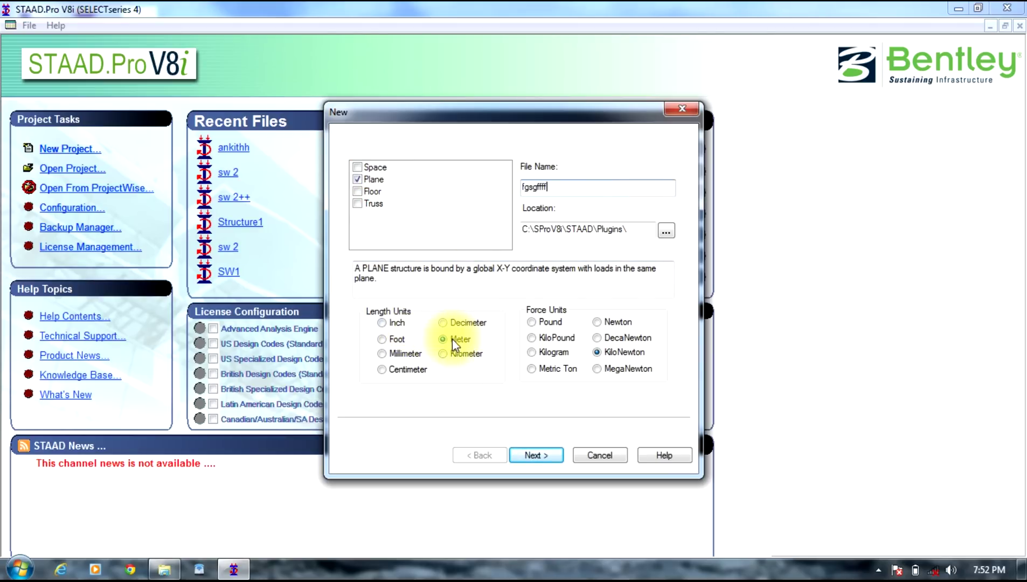
click(549, 455)
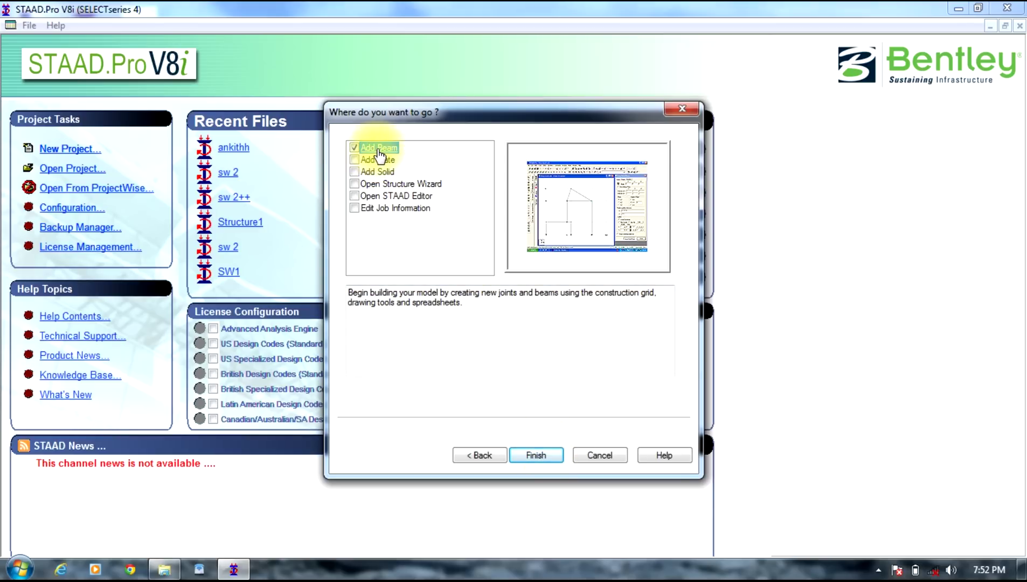
click(537, 456)
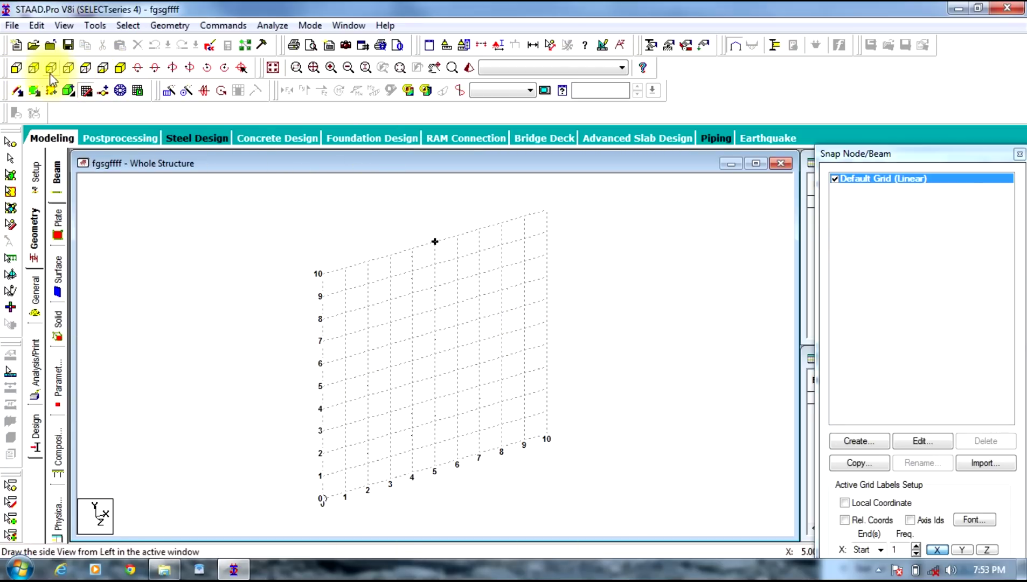
Step: View the empty 0-10 construction grid face-on from the +Z direction
click(18, 69)
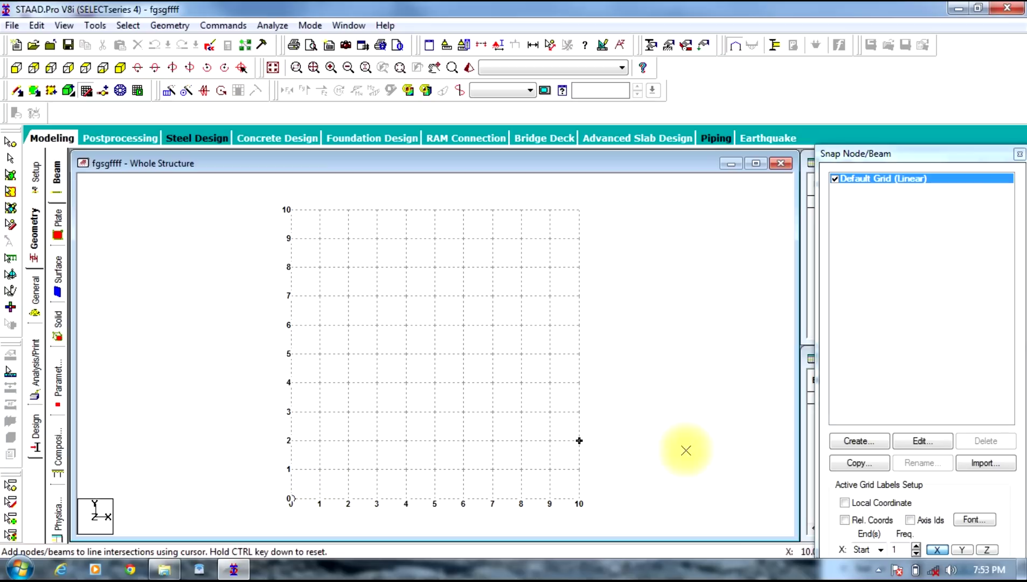
click(916, 445)
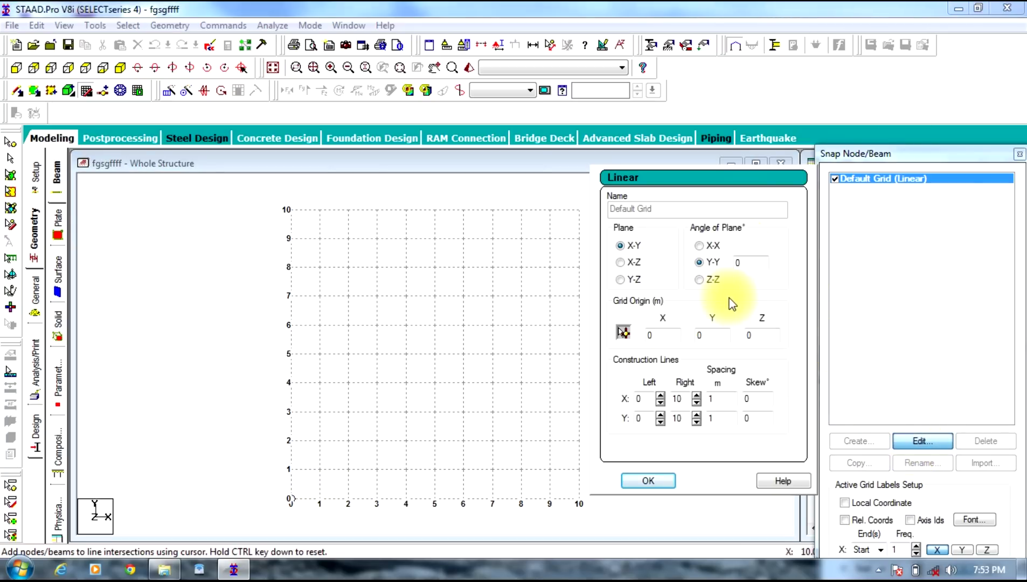
click(724, 399)
drag(724, 399, 704, 399)
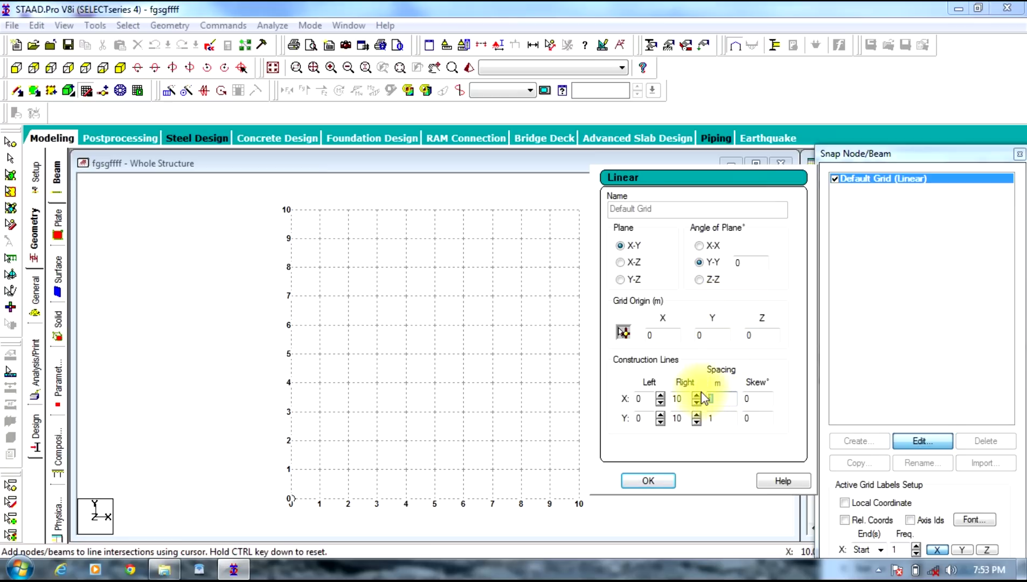
click(653, 480)
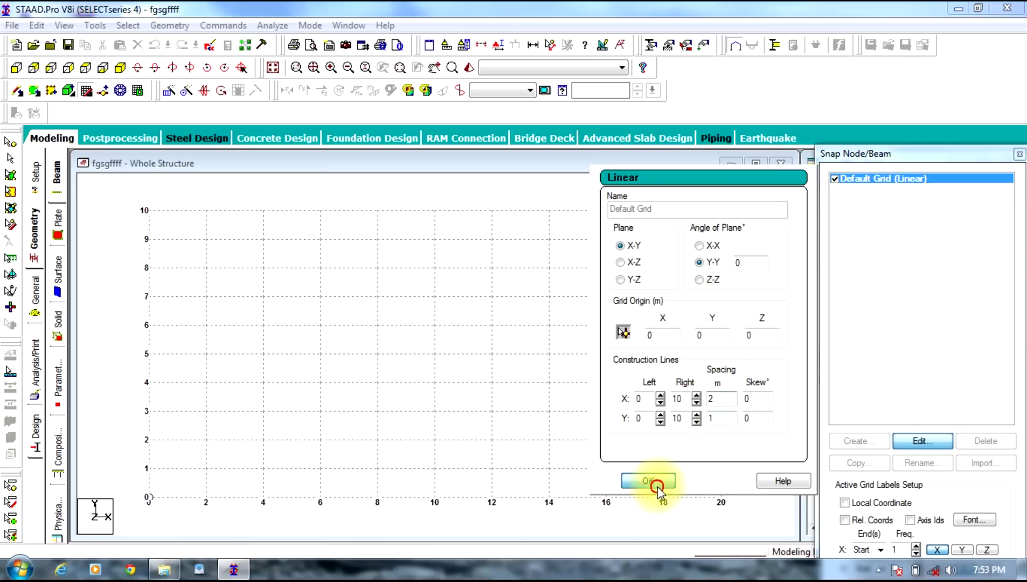
click(920, 442)
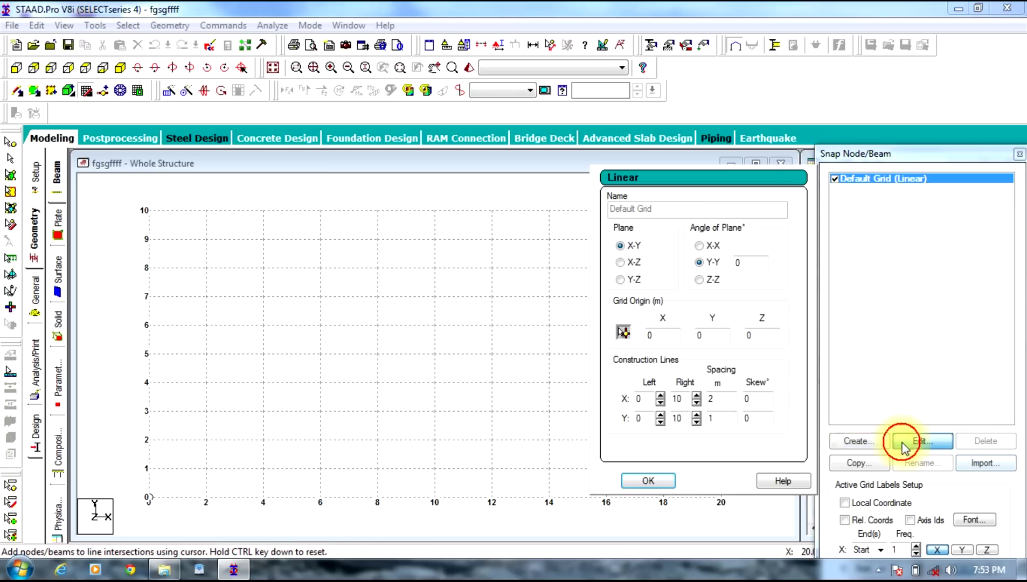
click(650, 398)
text(1)
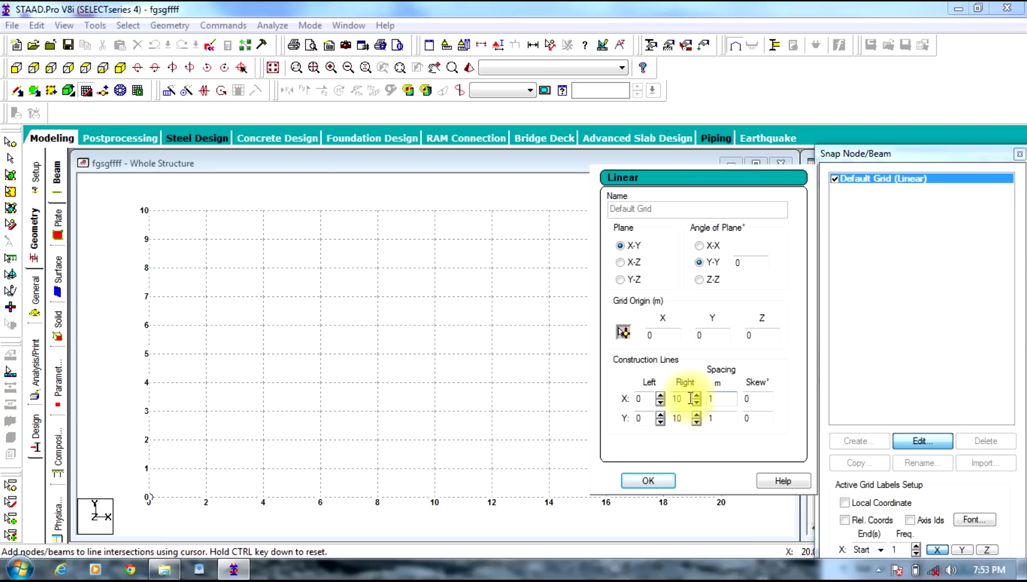
click(696, 396)
click(695, 396)
click(696, 395)
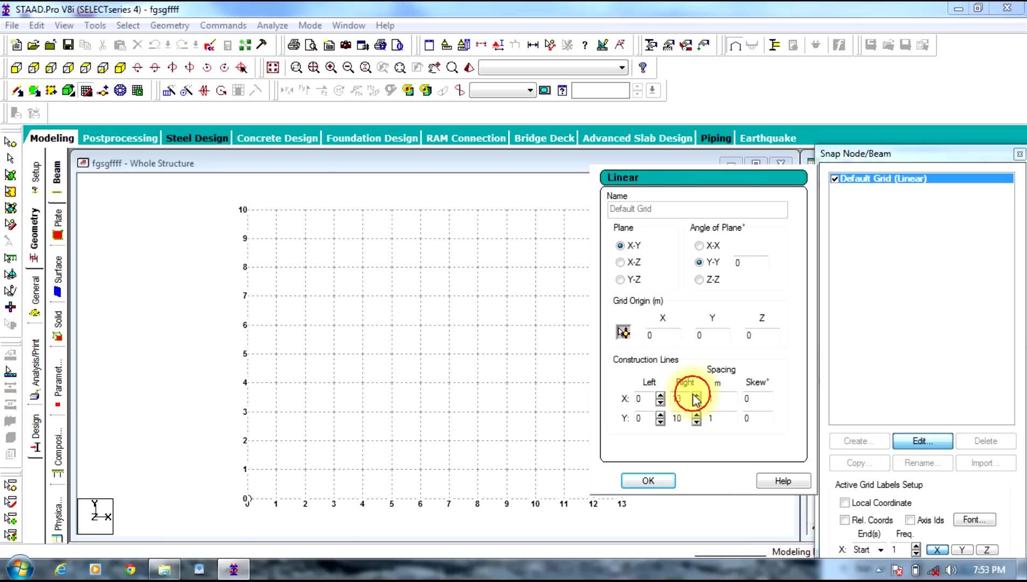
click(696, 396)
click(696, 396)
click(697, 396)
click(697, 402)
click(697, 401)
click(697, 402)
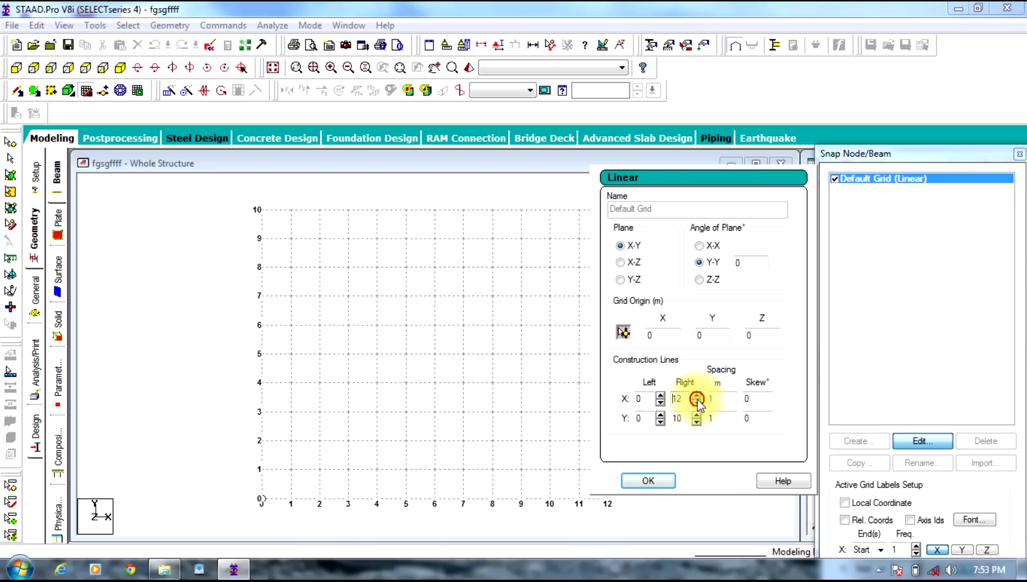
click(696, 402)
click(696, 402)
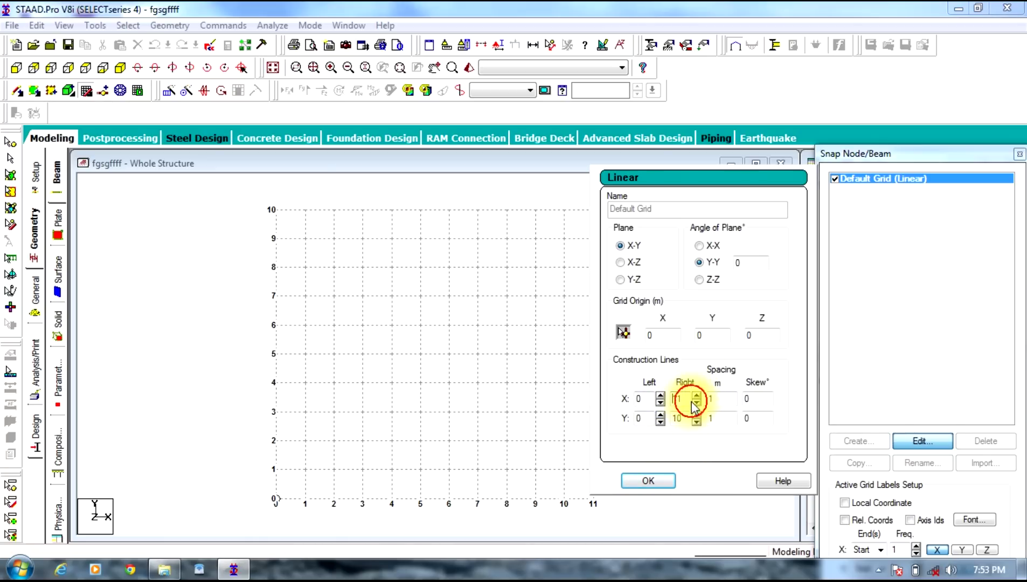
click(696, 401)
click(648, 481)
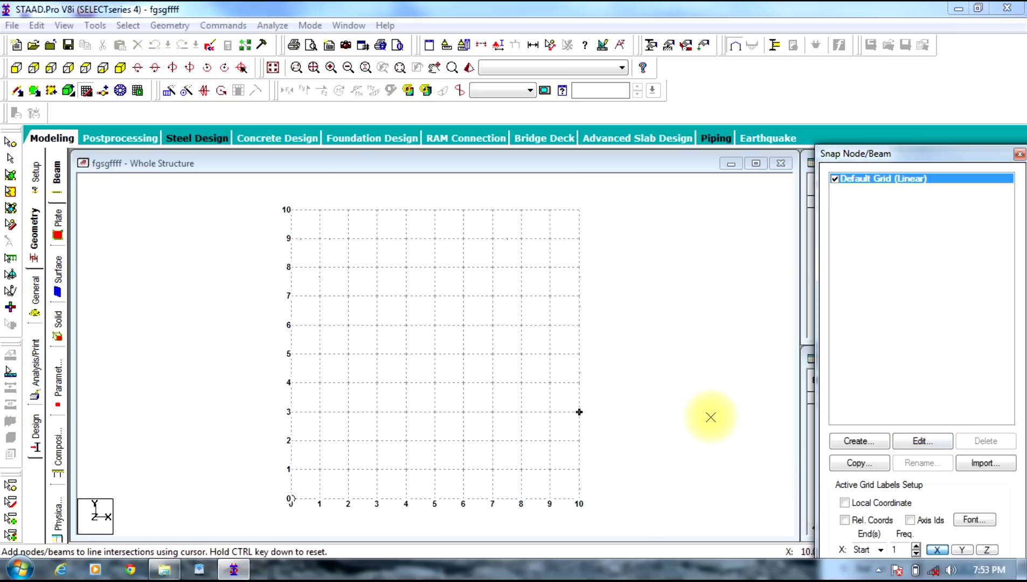
Step: Draw one beam from node (0,0,0) to (10,0,0) and show the Nodes and Beams tables
click(291, 497)
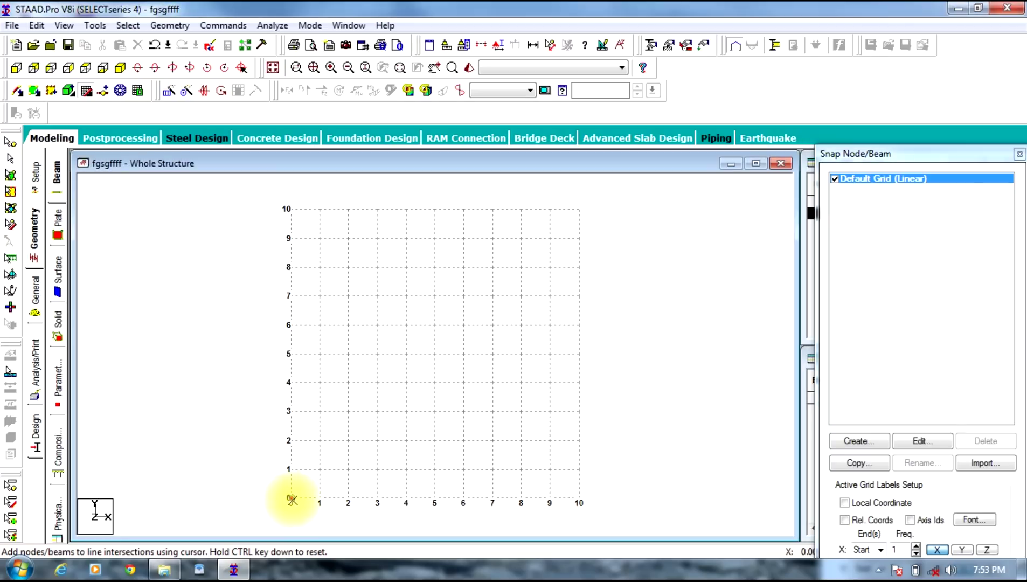
click(579, 502)
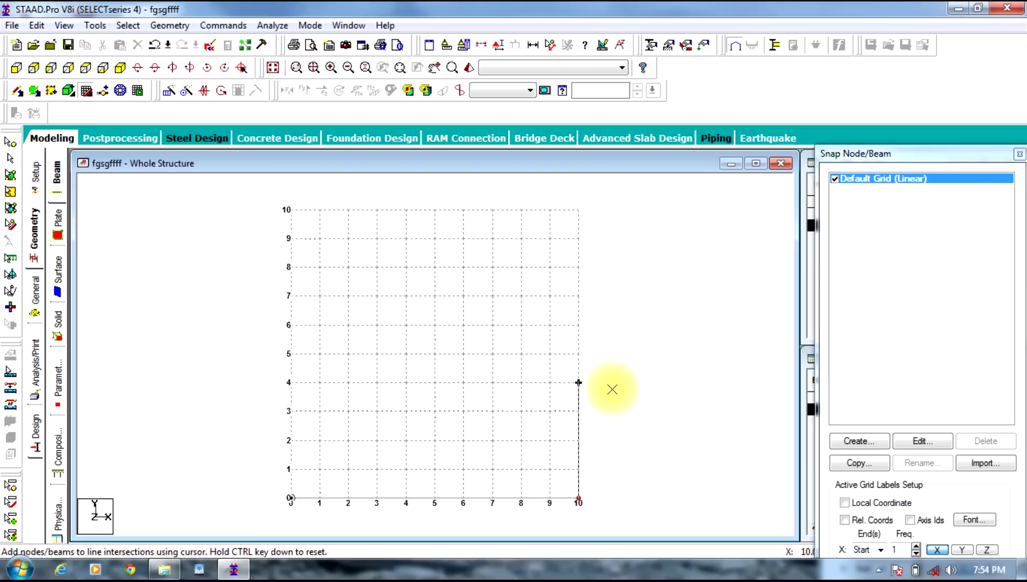
key(Escape)
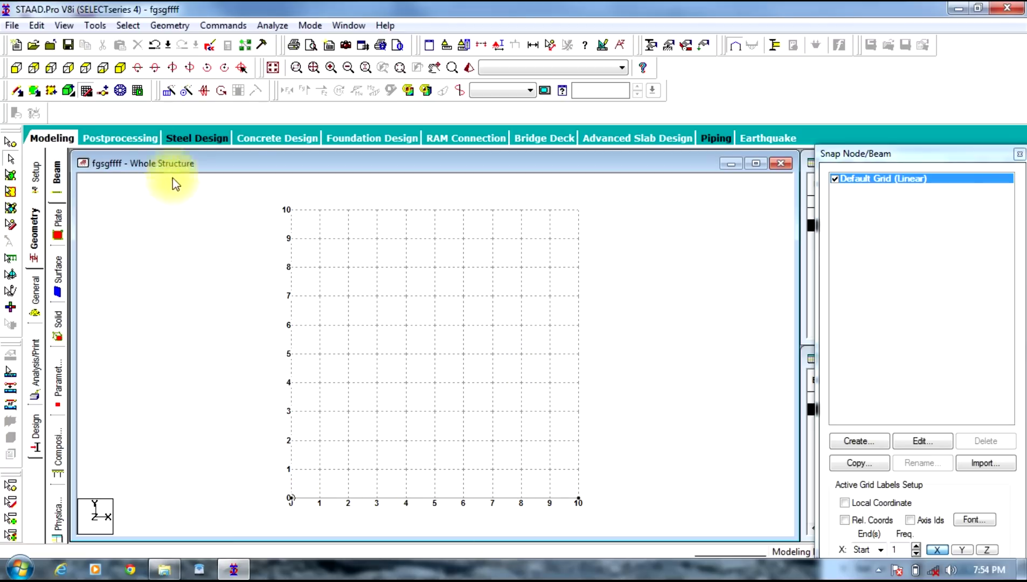
click(87, 92)
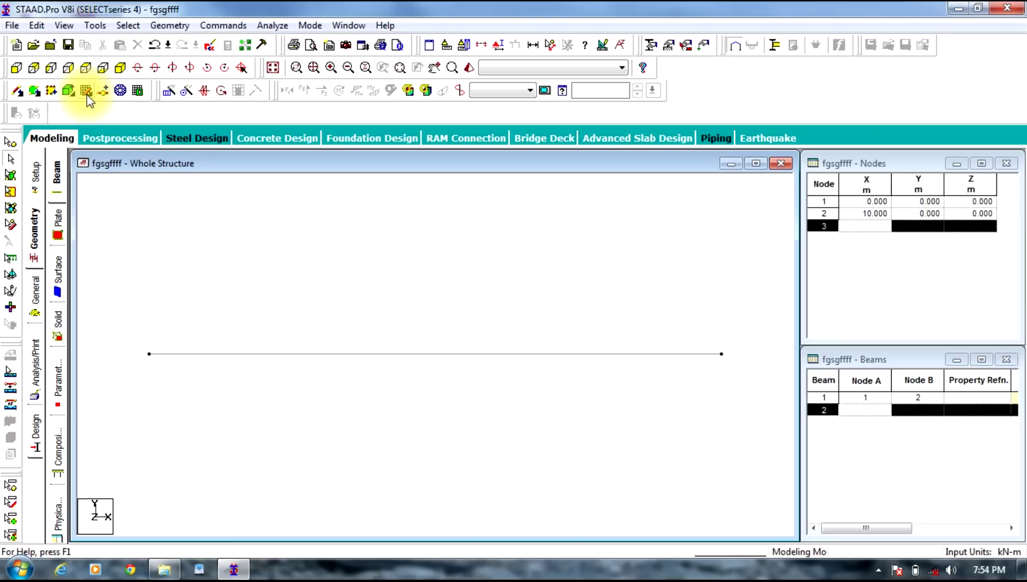
Step: Add a rectangular CONCRETE section with YD 0.45 m and ZD 0.30 m to the property list
click(35, 291)
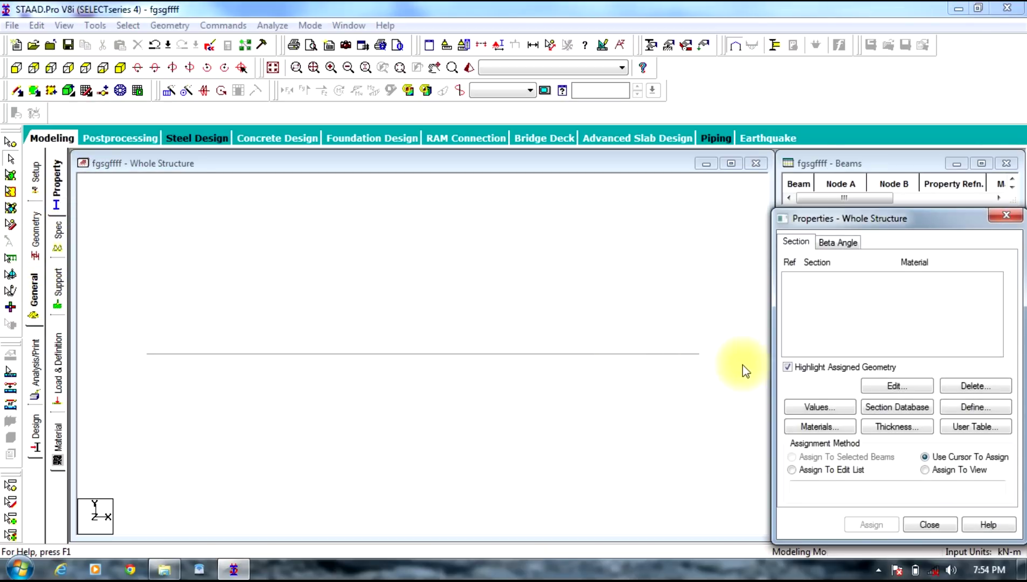
click(968, 407)
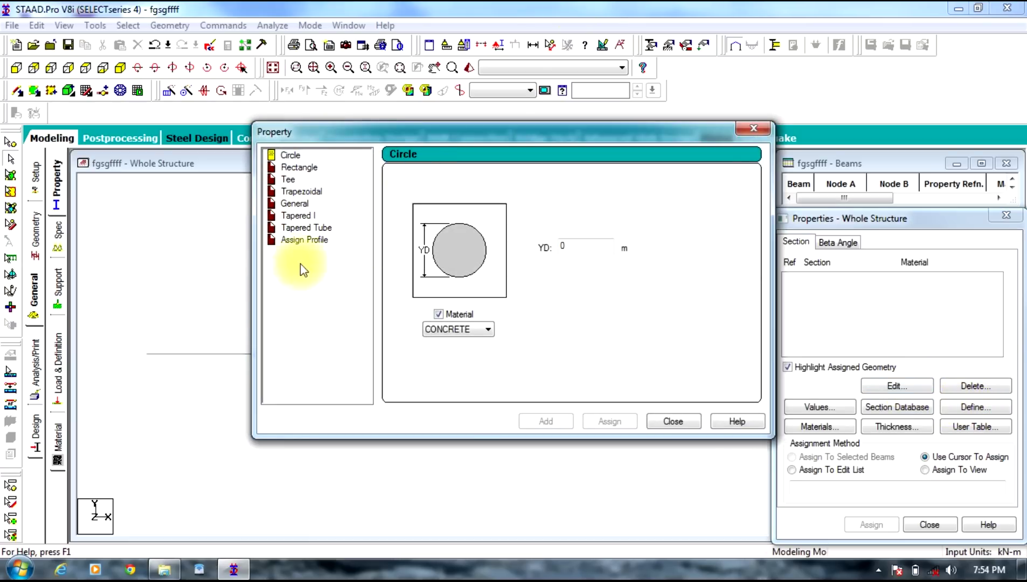
click(293, 168)
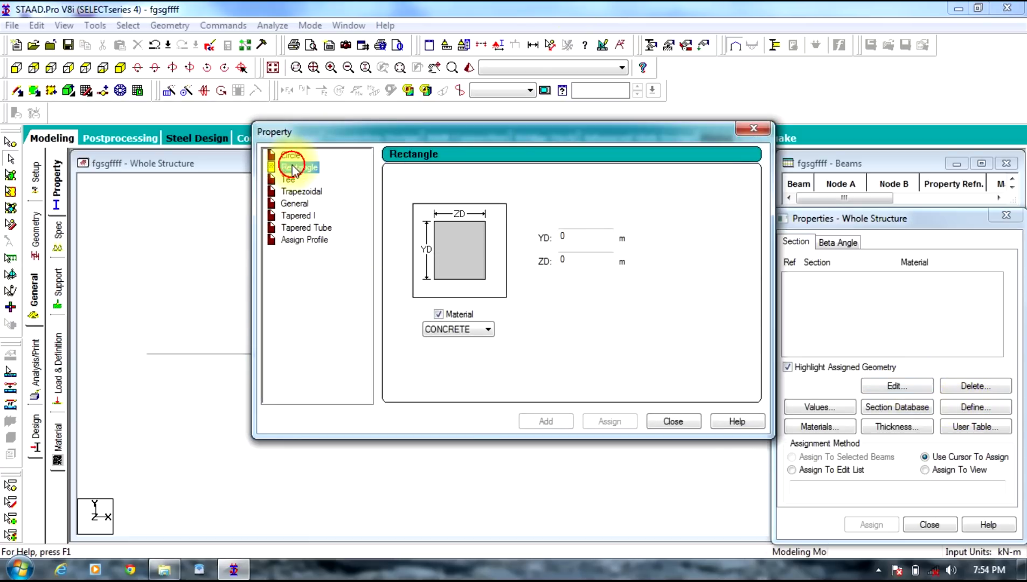
click(579, 235)
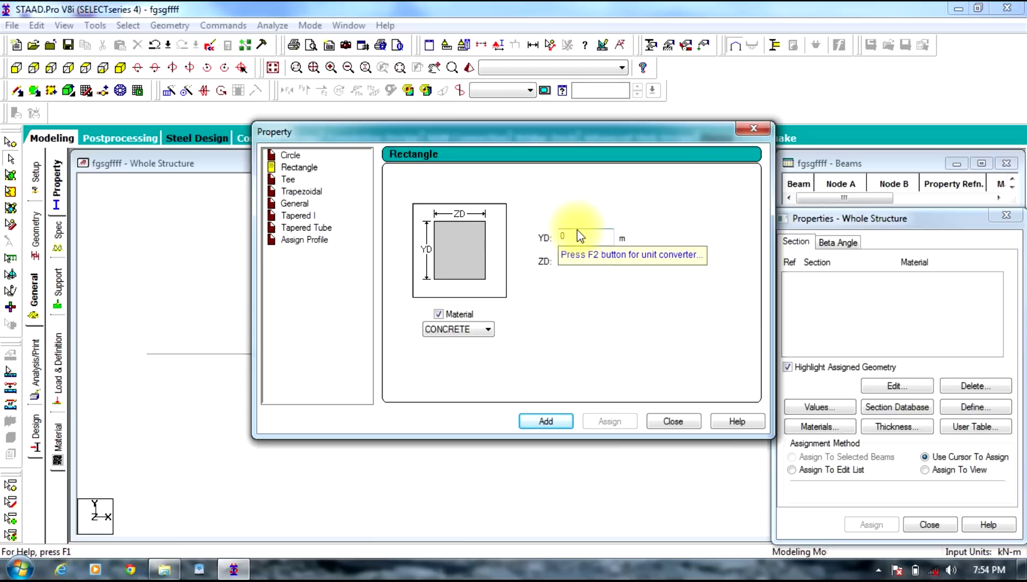
text(.45)
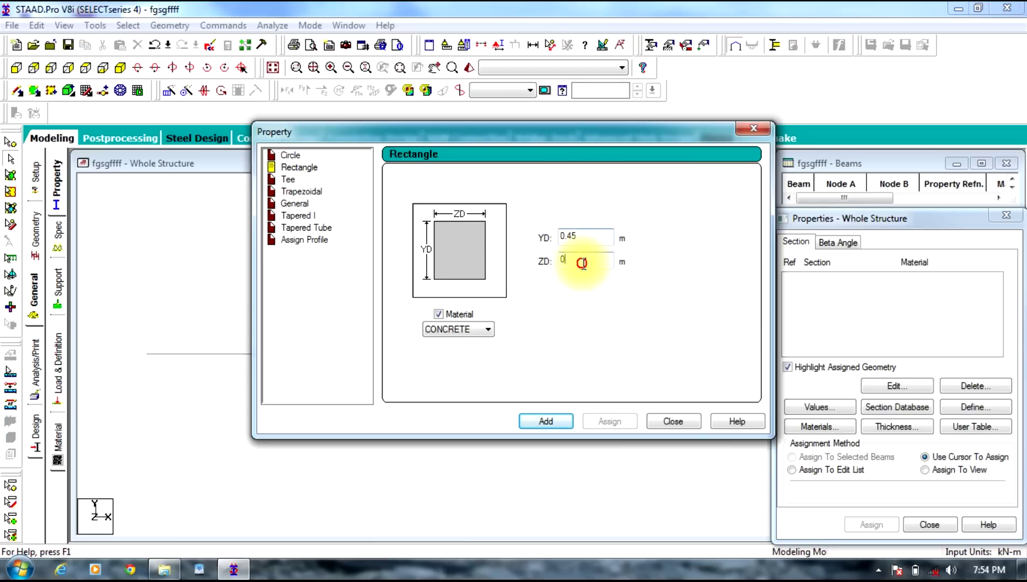
click(581, 263)
text(.3)
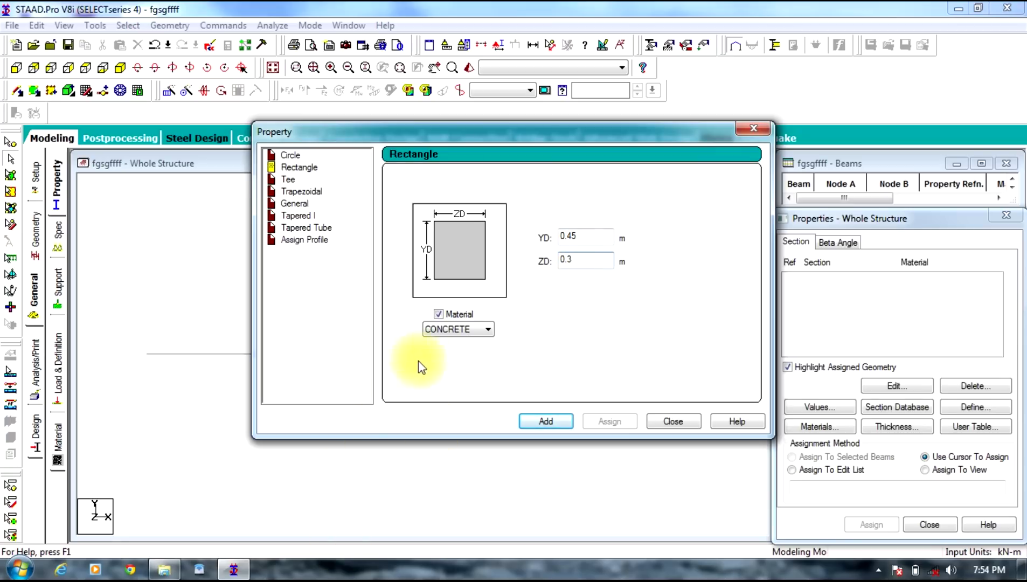
click(441, 329)
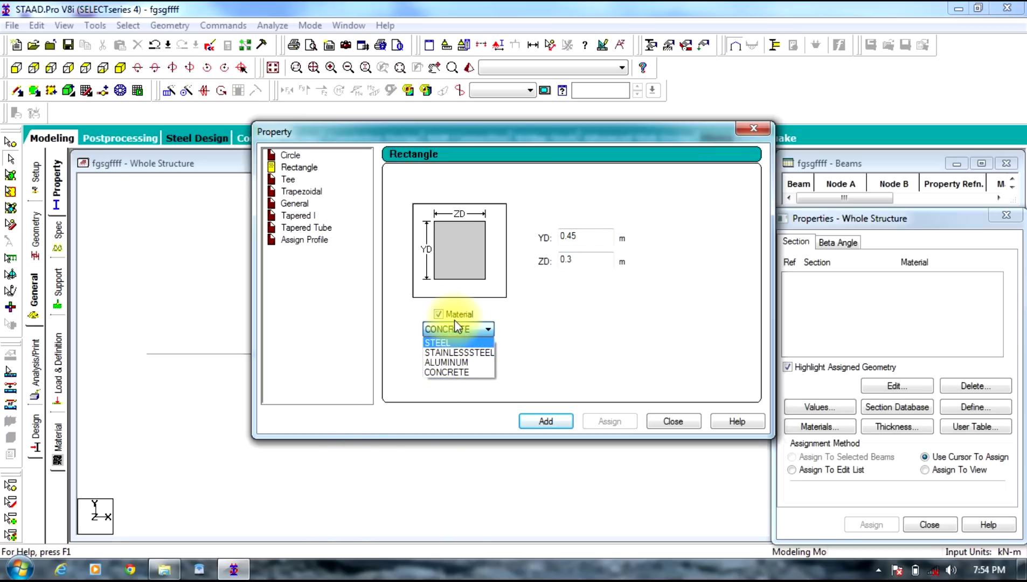
click(454, 329)
click(535, 421)
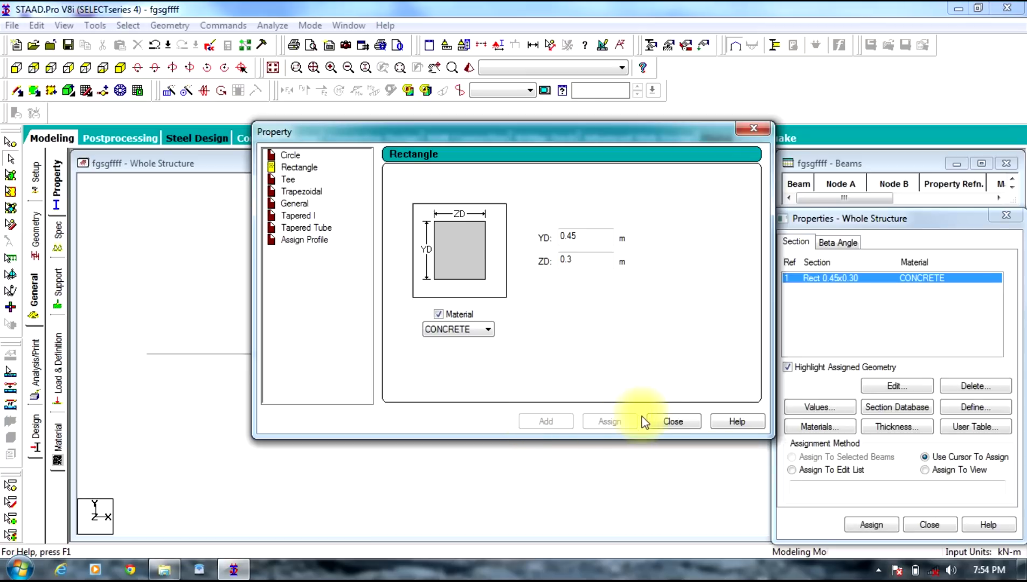
click(672, 421)
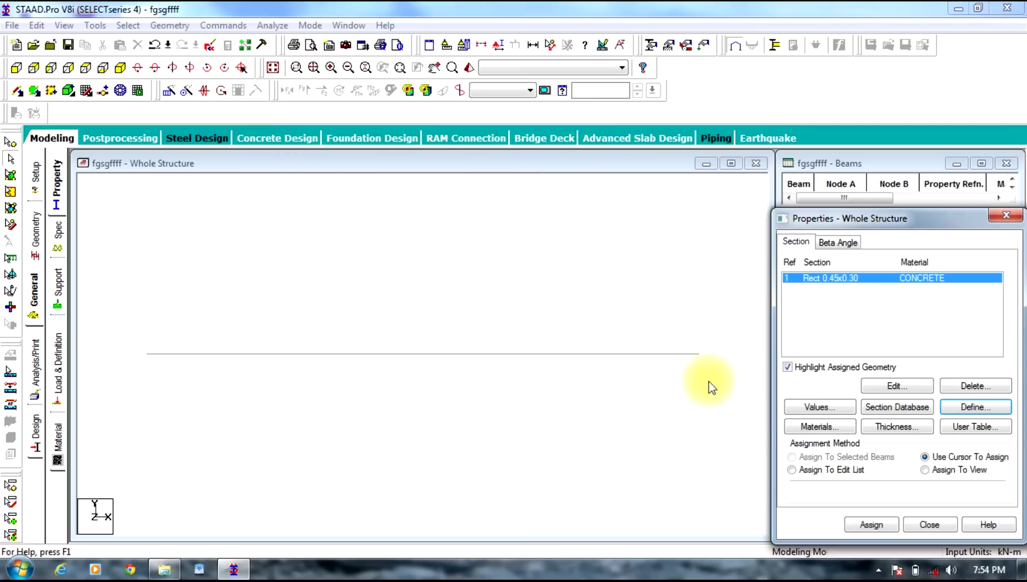
Step: Assign the Rect 0.45x0.30 section to the beam so it is labelled R1
click(816, 278)
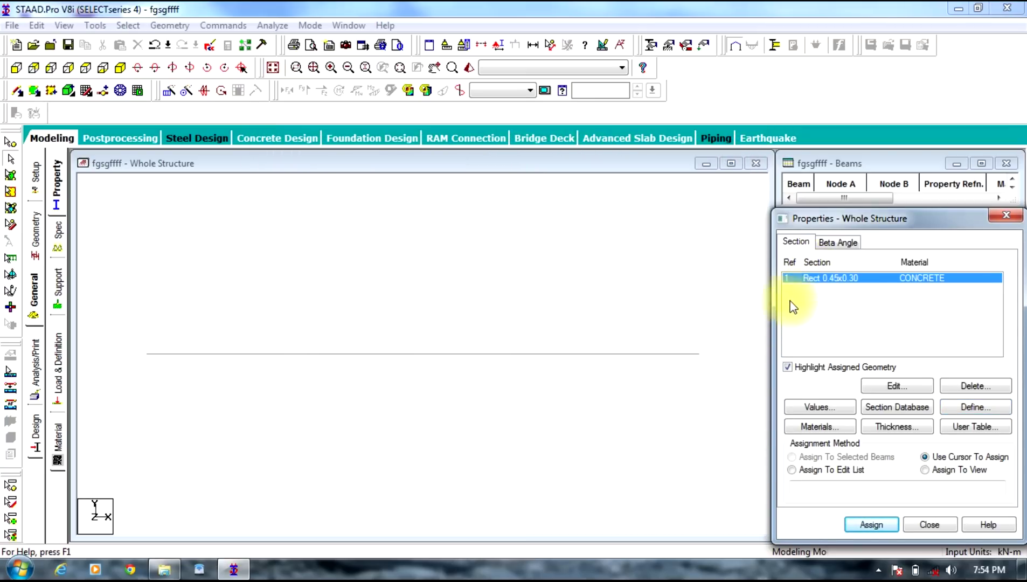
click(643, 360)
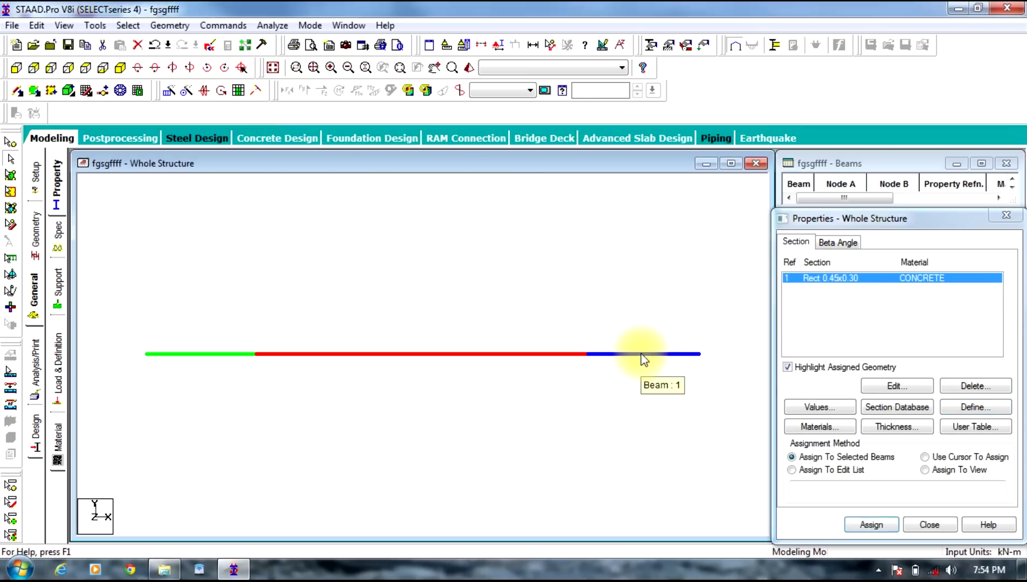
click(871, 526)
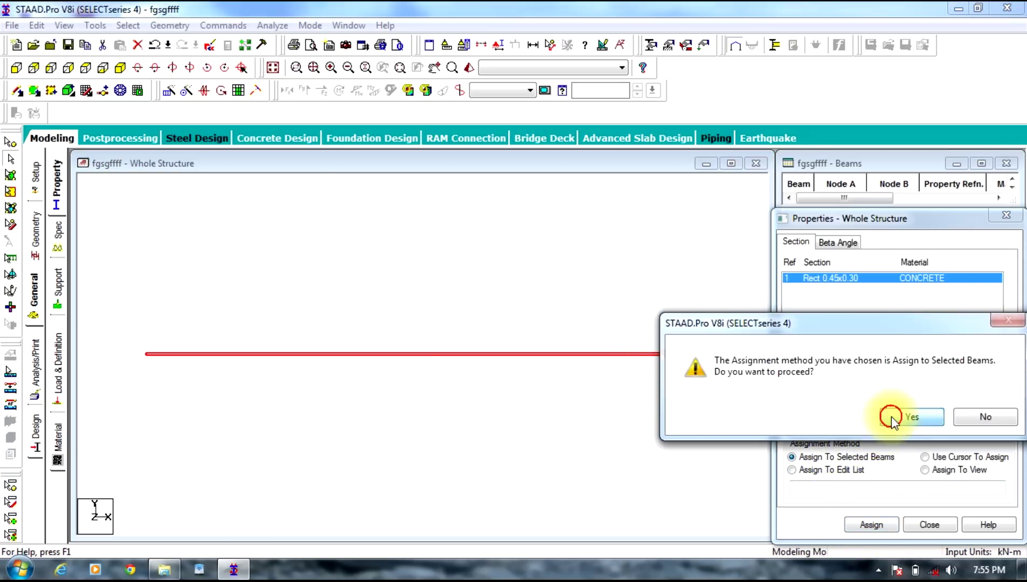
click(891, 417)
click(403, 382)
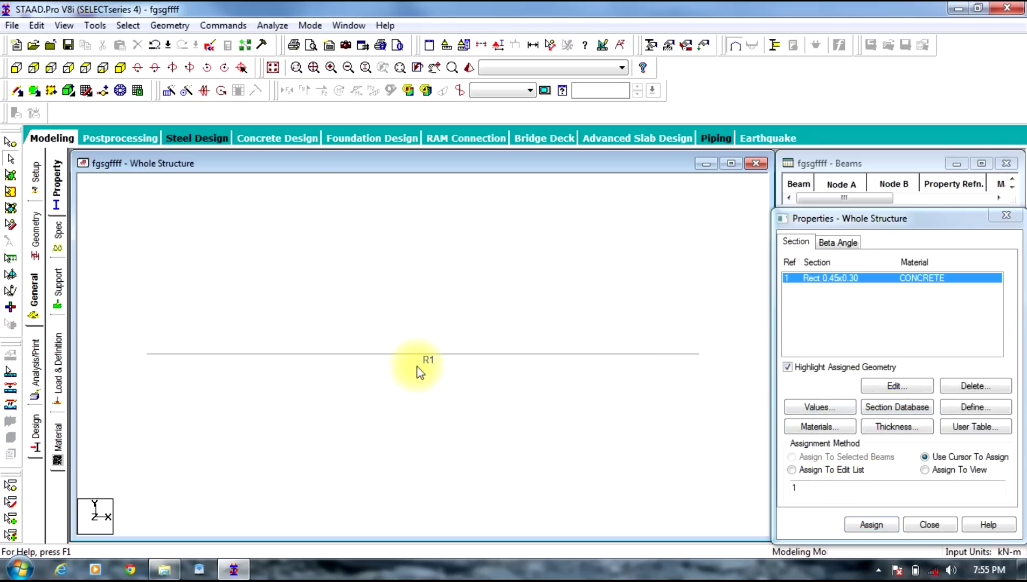
Step: Inspect the R1 beam's cross-section in a rotated 3D rendered view
click(820, 285)
click(429, 353)
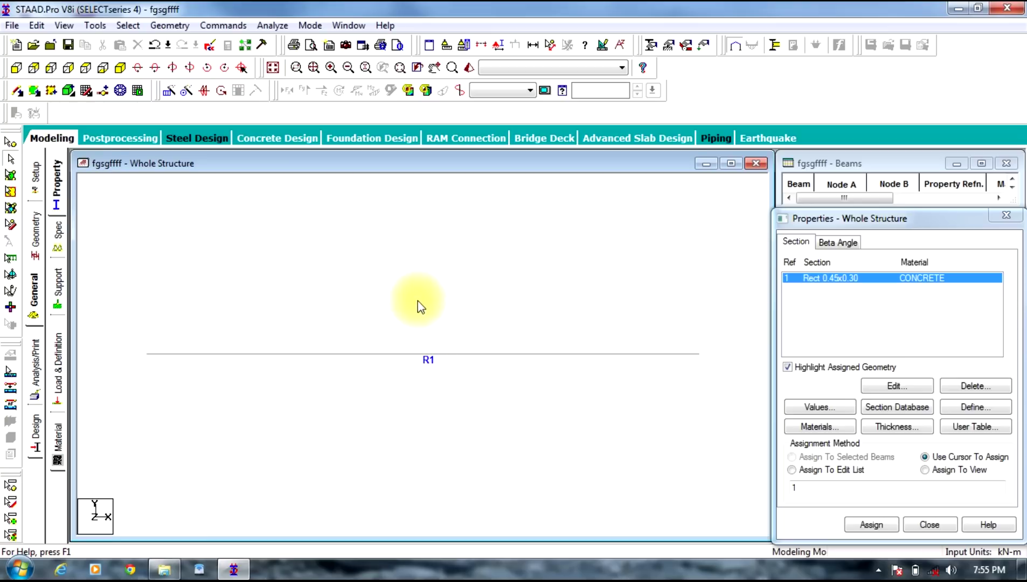
right_click(401, 273)
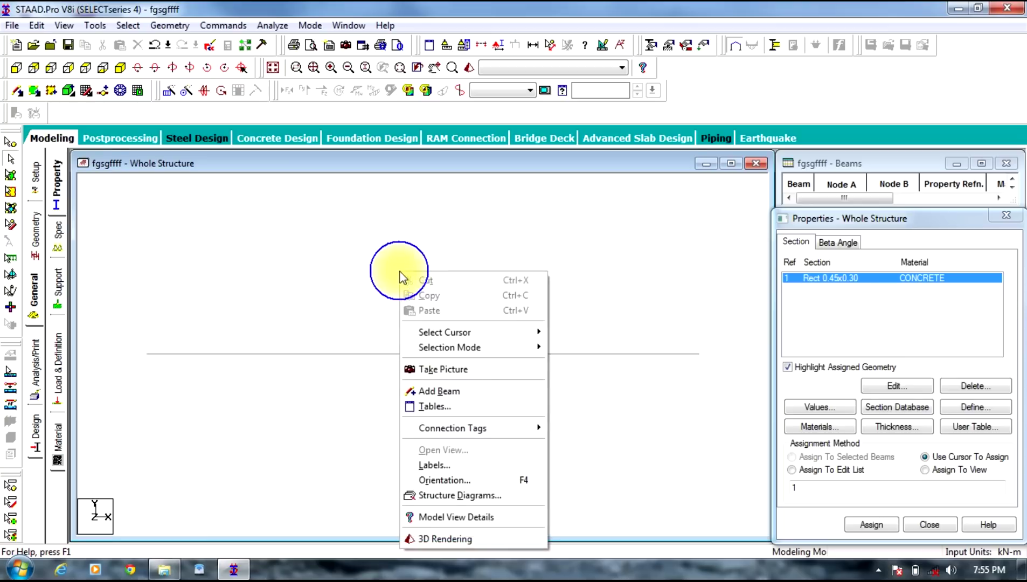
click(449, 539)
drag(509, 412, 683, 393)
drag(659, 245, 493, 280)
click(733, 277)
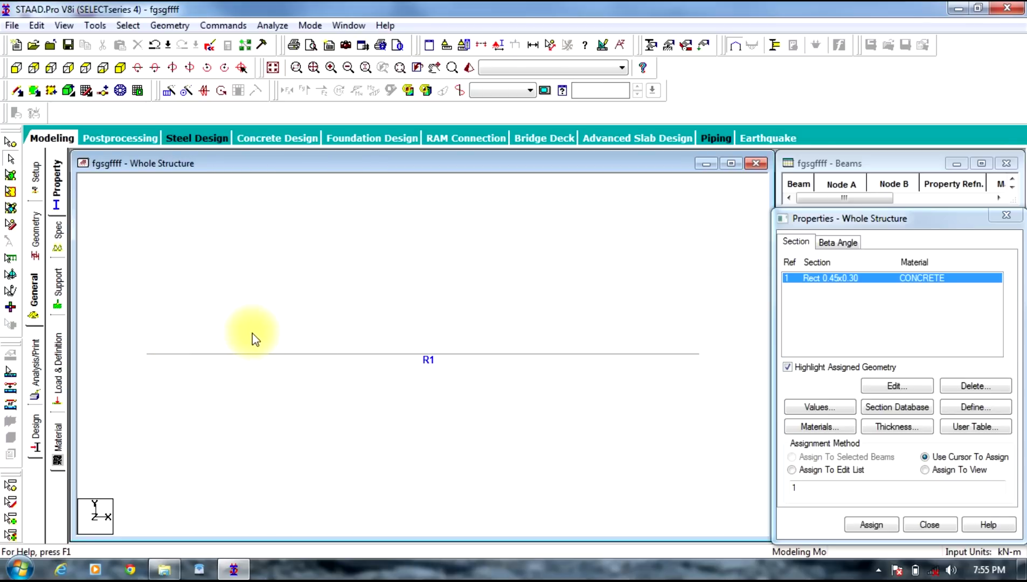
Step: Create a new fully fixed support type, Support 2
click(61, 277)
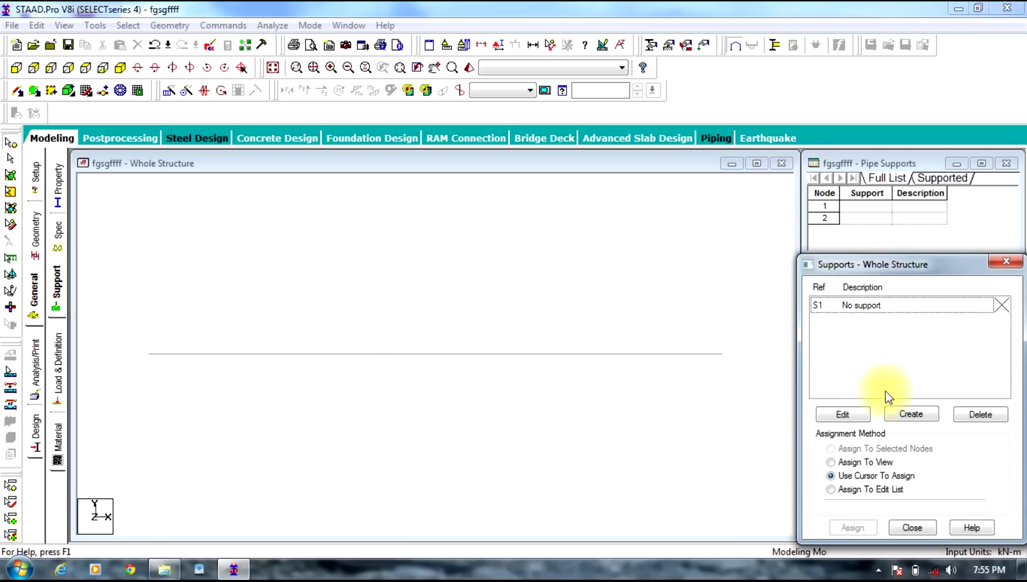
click(911, 415)
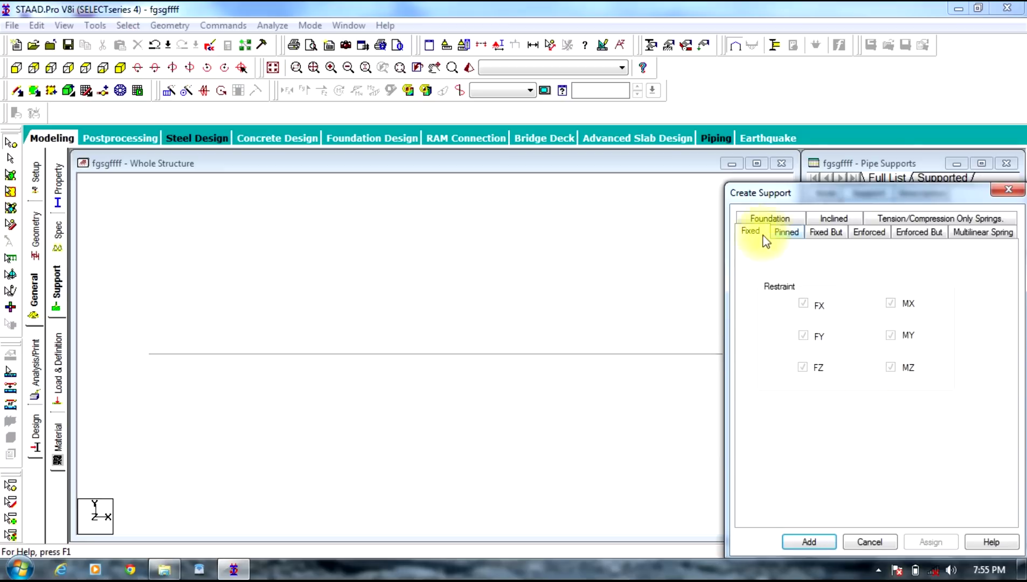
click(808, 543)
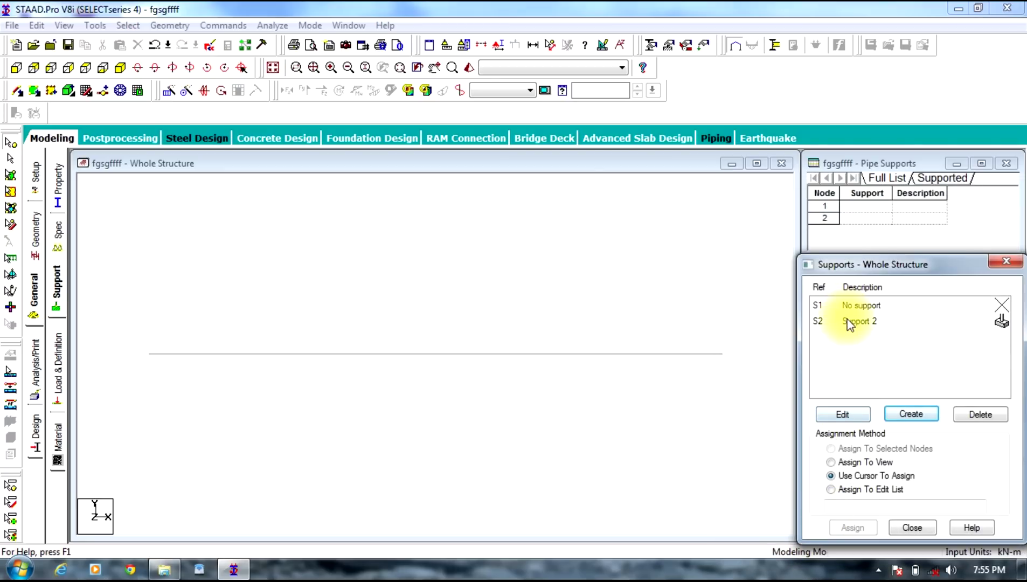
Step: Assign fixed support S2 to both end nodes 1 and 2 of the beam
click(848, 323)
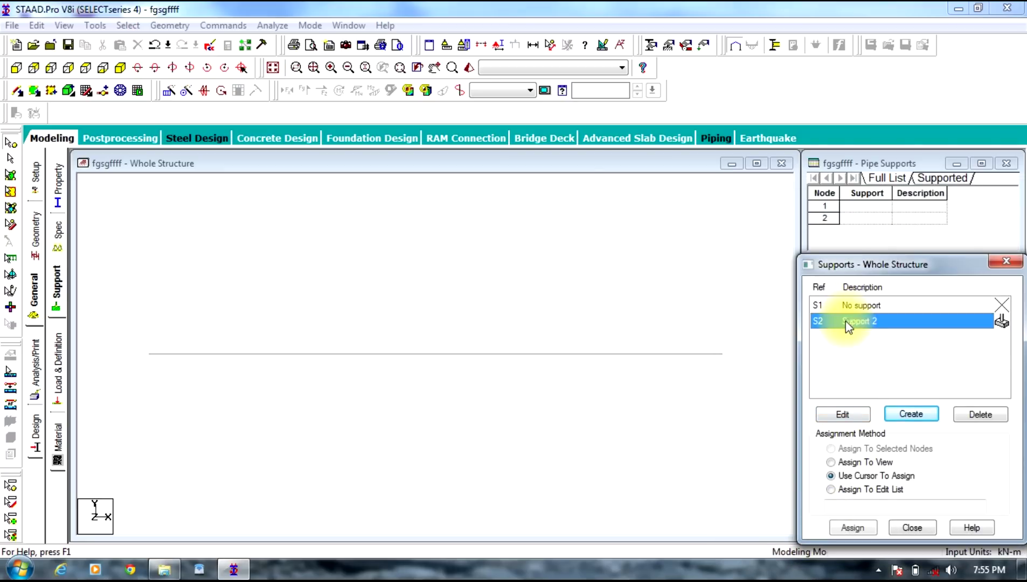
click(10, 147)
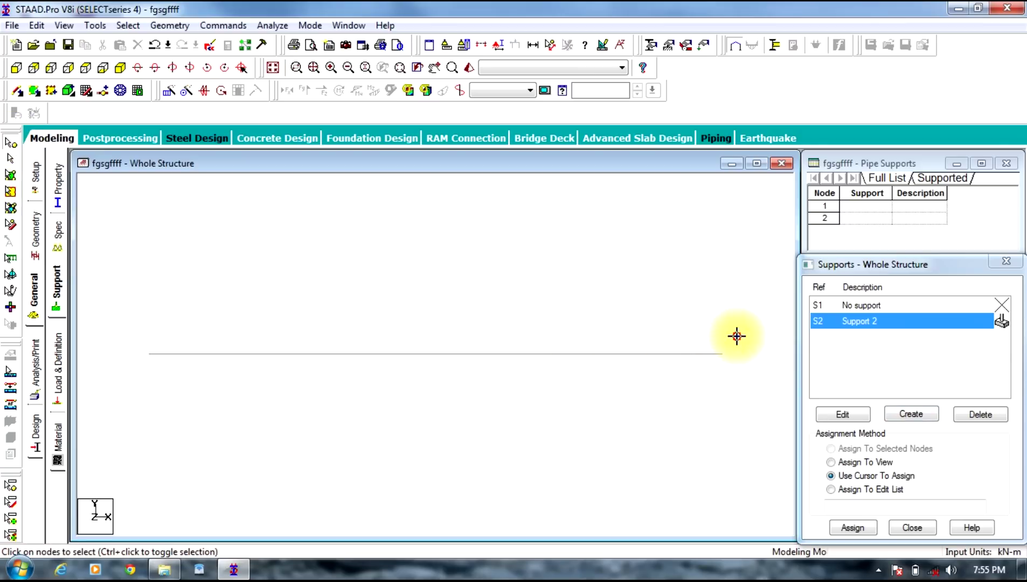
click(722, 354)
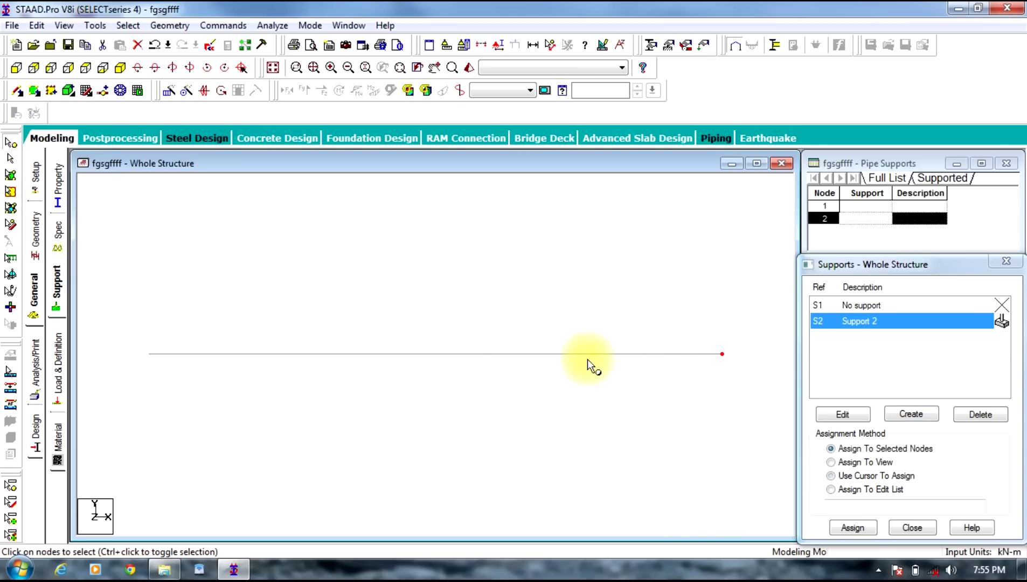
click(153, 369)
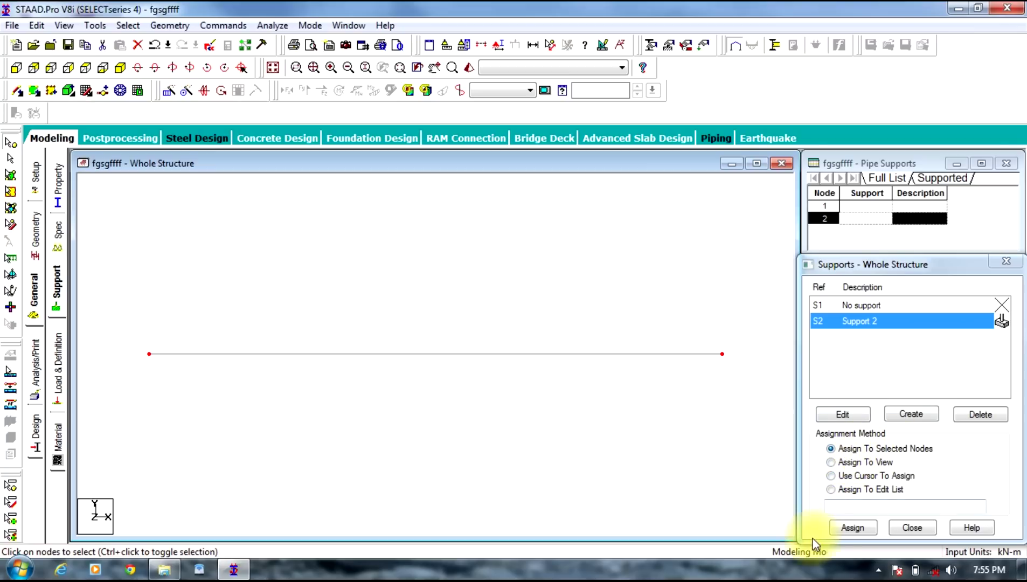
click(852, 527)
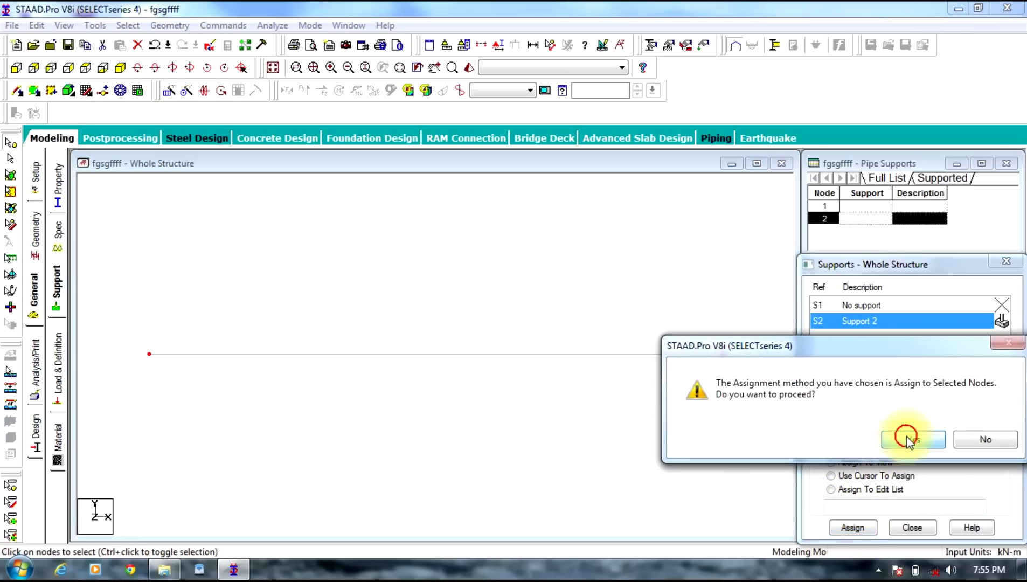
click(907, 438)
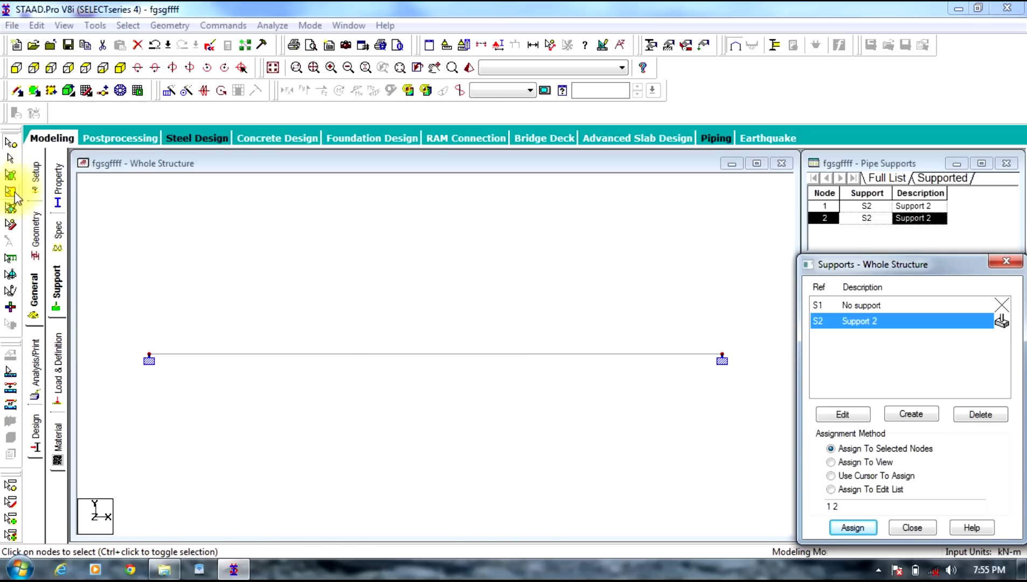
click(18, 171)
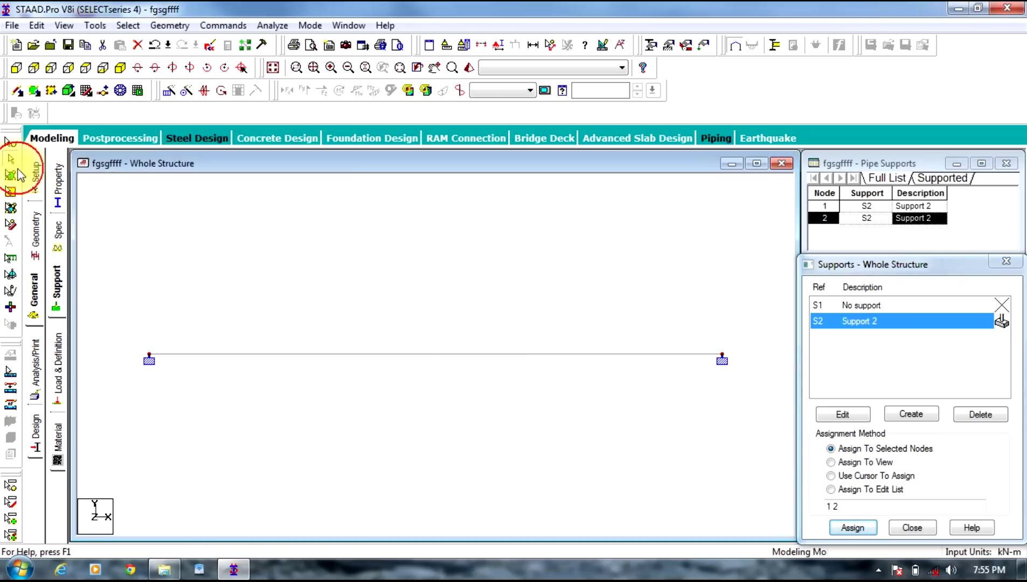
Step: Add primary load case 1 titled LOAD CASE 1 and select it
click(59, 364)
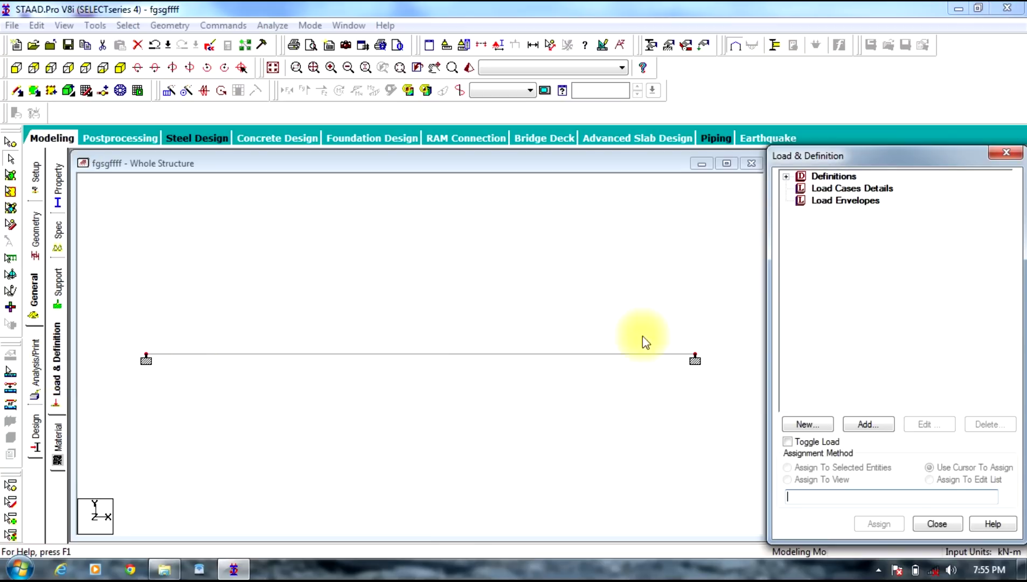
click(822, 190)
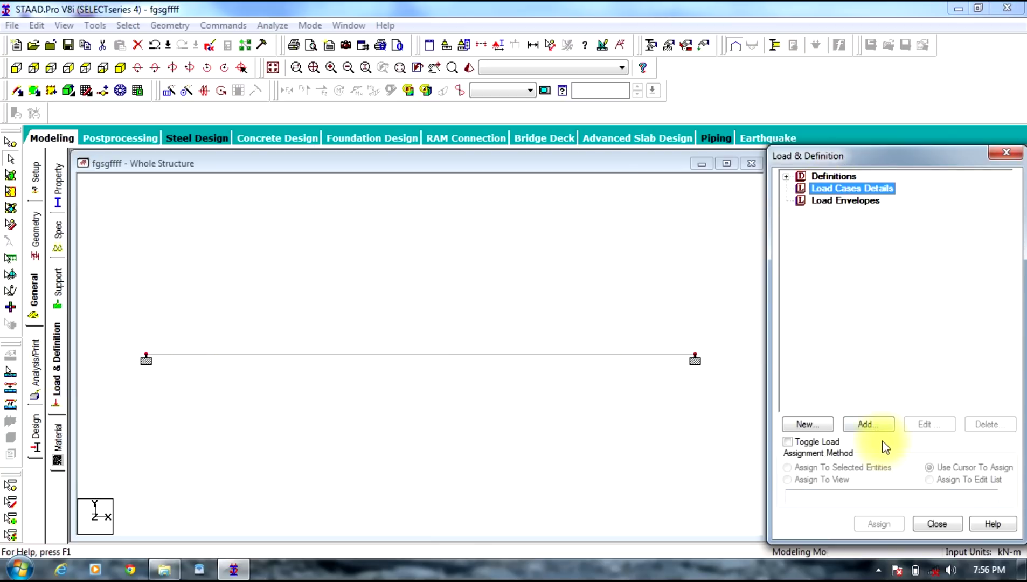
click(868, 424)
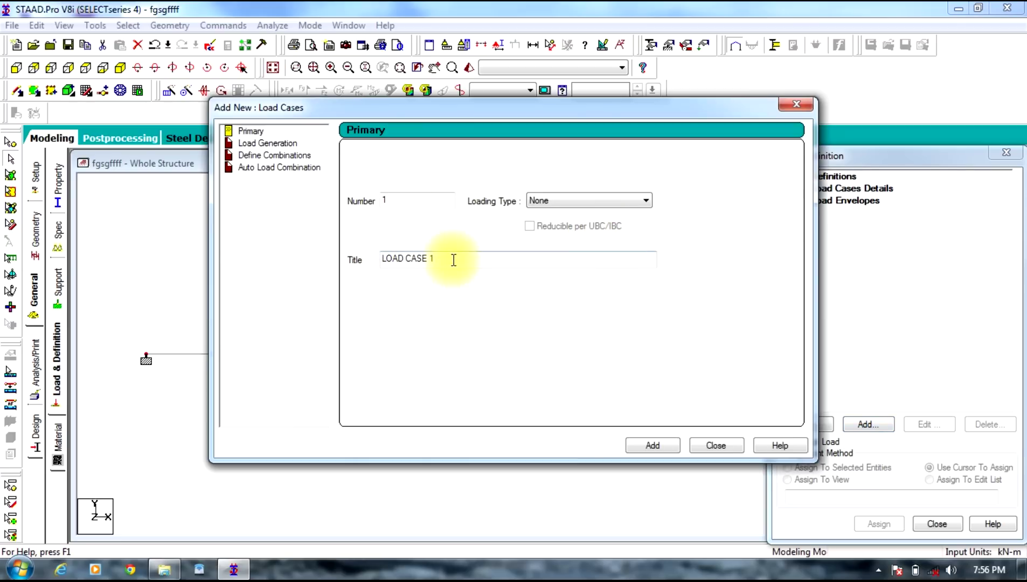
click(653, 445)
click(706, 444)
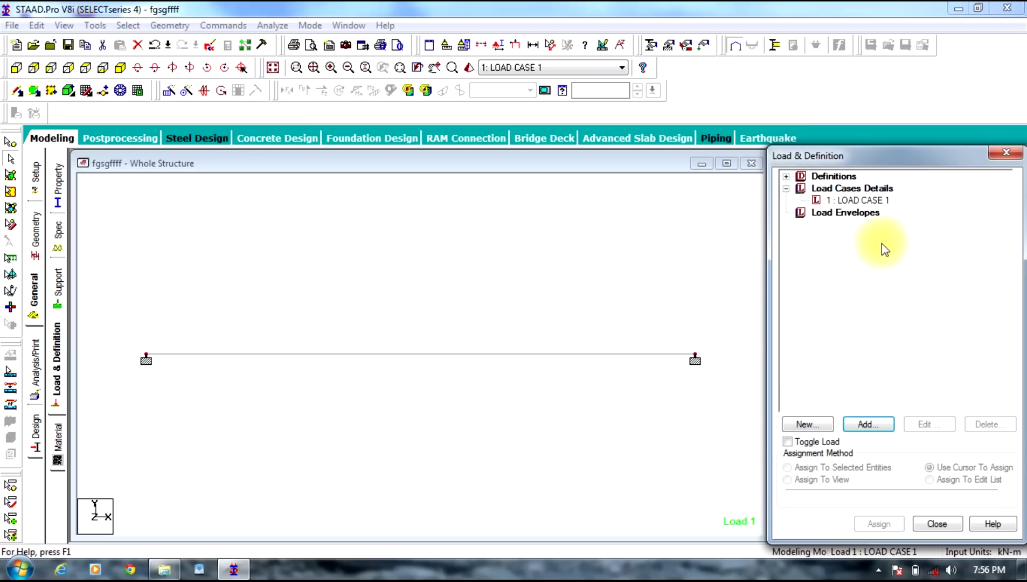
click(850, 201)
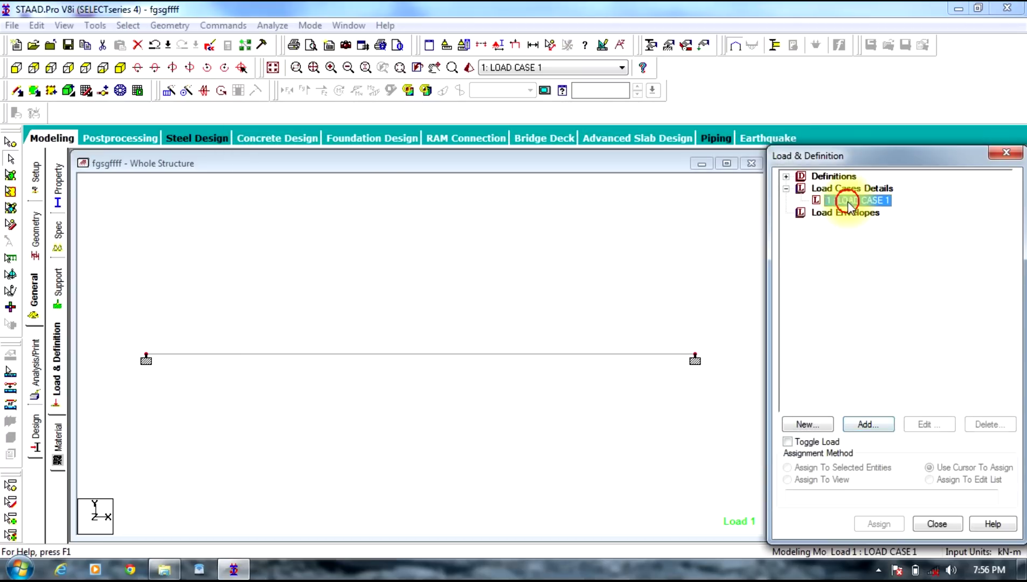
Step: Add a nodal load of Fy -50 kN to LOAD CASE 1
click(867, 424)
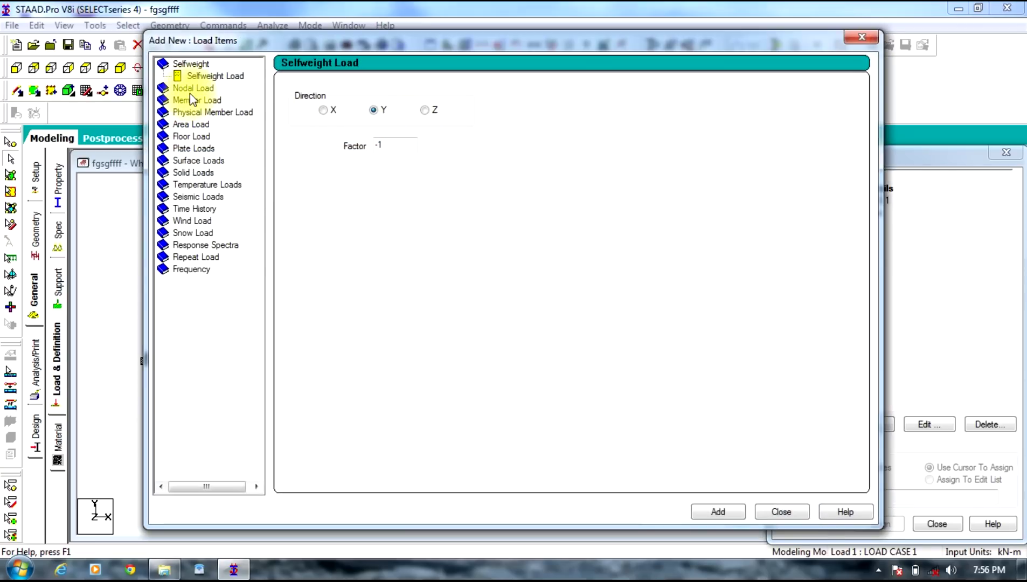
click(191, 88)
click(317, 167)
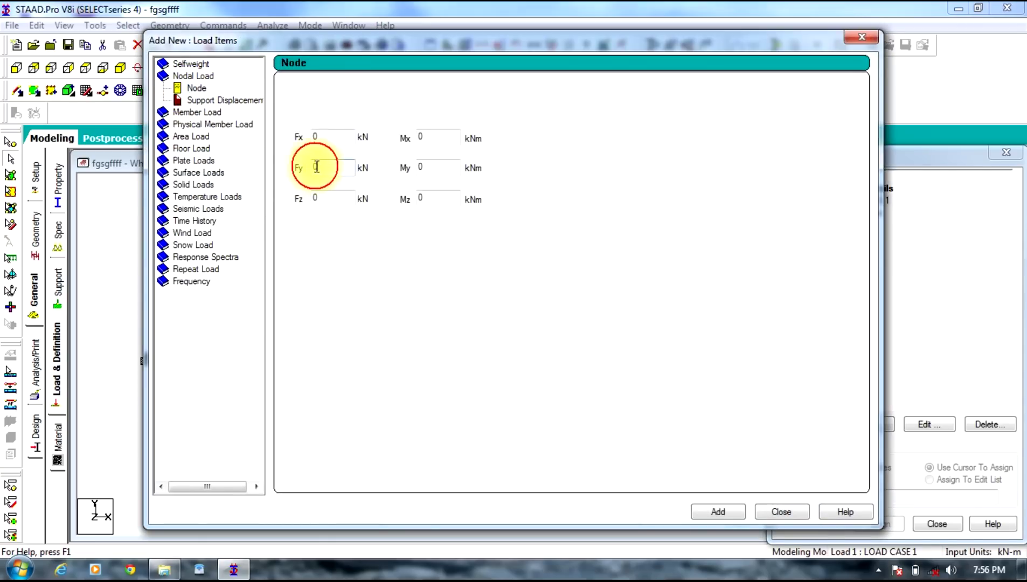
double_click(316, 167)
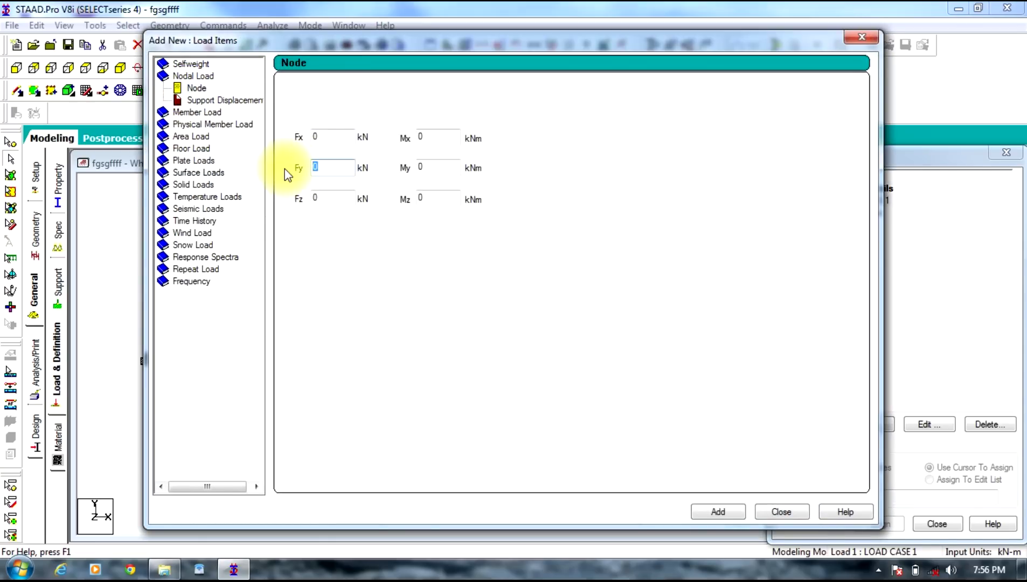
text(-5)
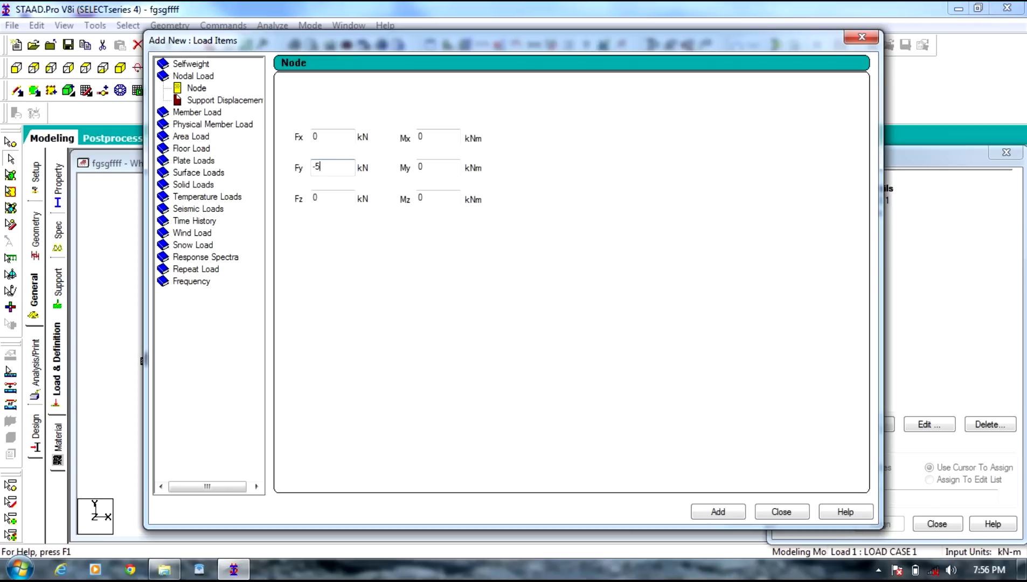
click(720, 513)
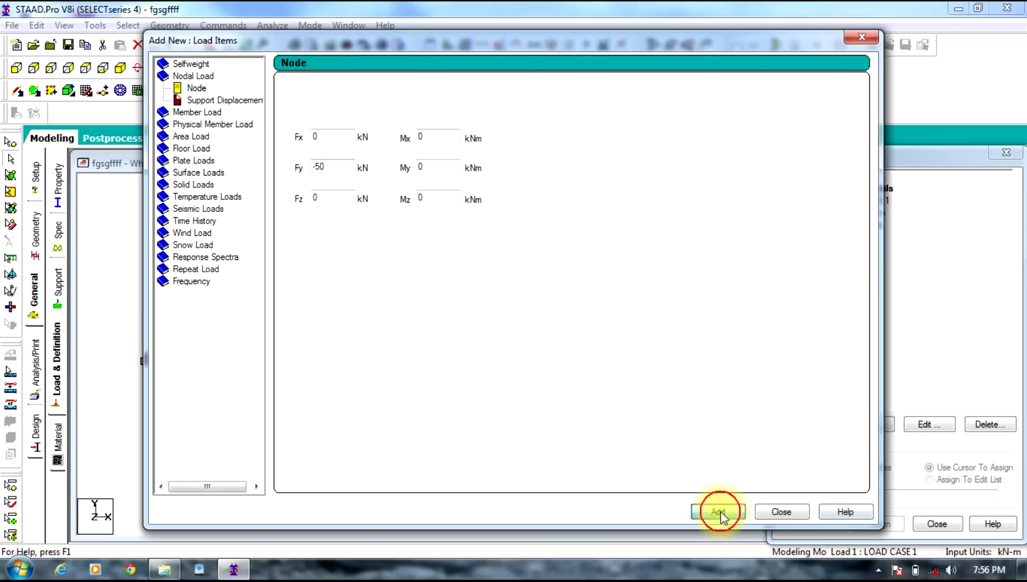
Step: Add a uniform member load W1 = -45 kN/m in the GY direction
click(187, 113)
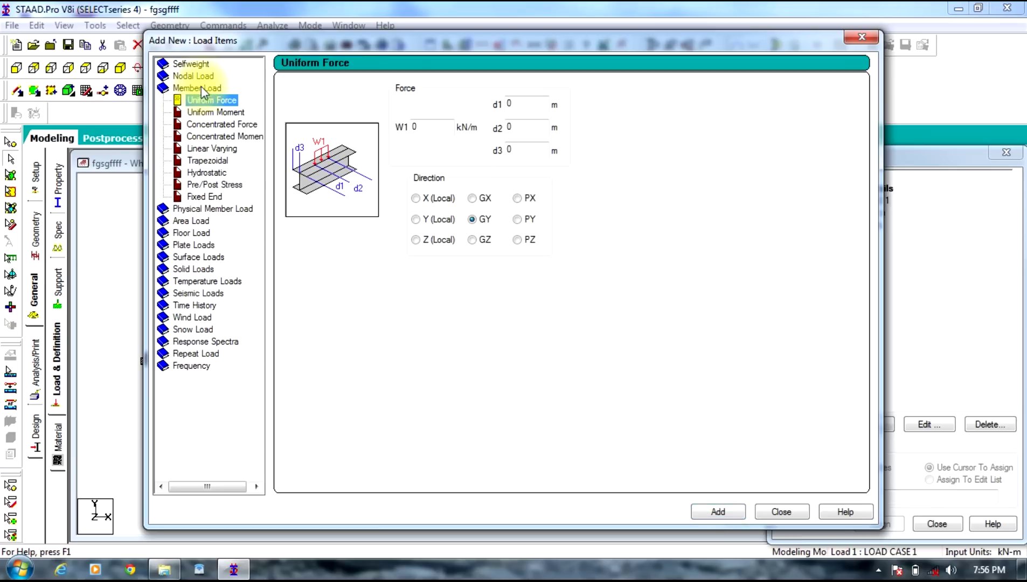
double_click(417, 126)
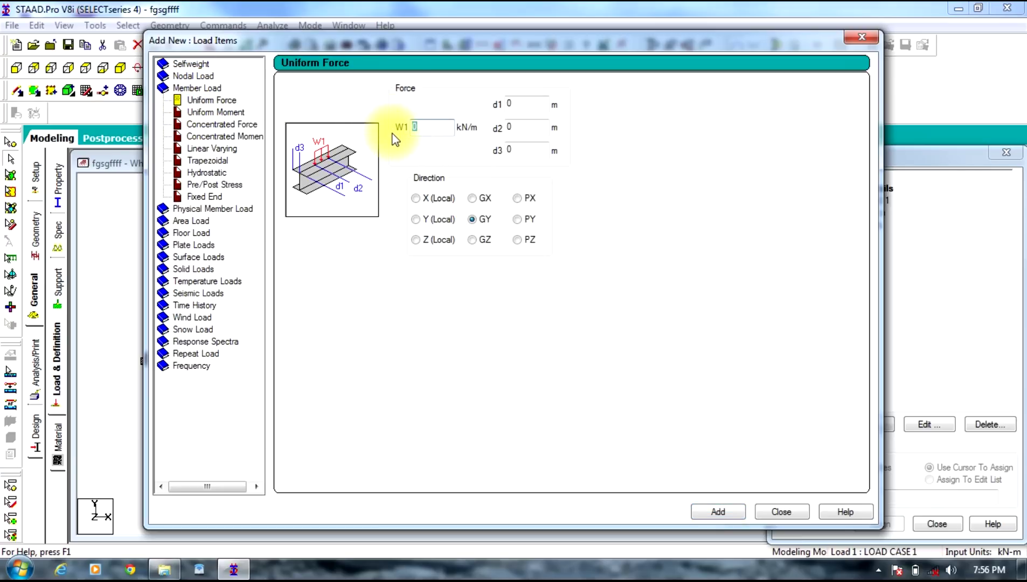
text(-45)
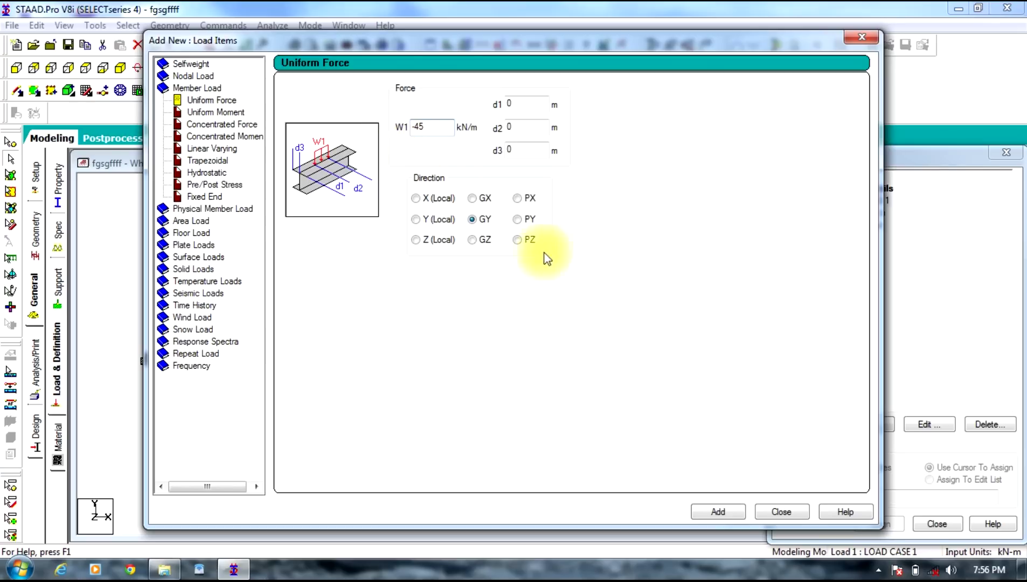
click(734, 513)
click(781, 512)
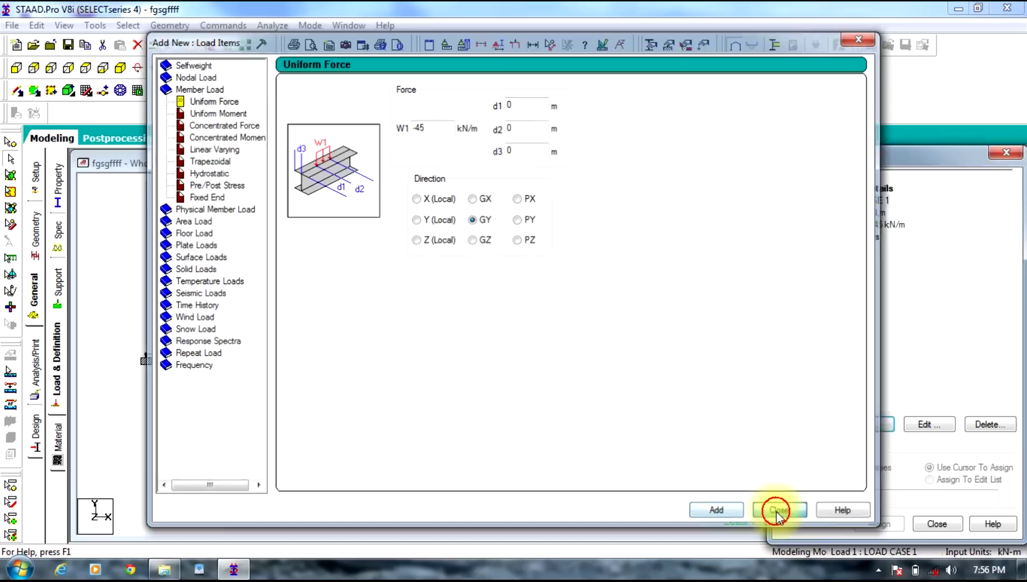
click(857, 213)
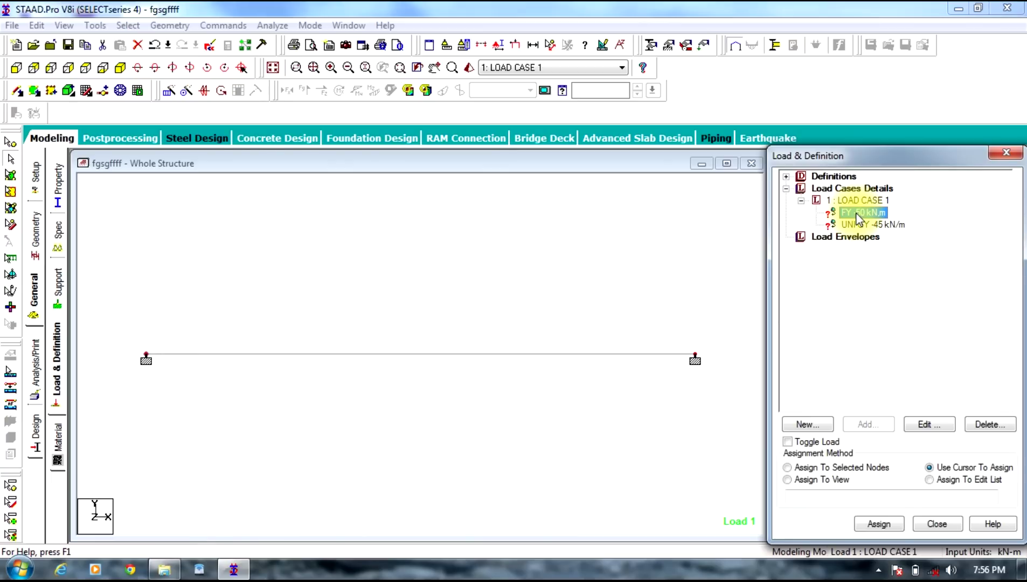
Step: Apply the FY -50 kN nodal load to both end nodes 1 and 2
click(10, 142)
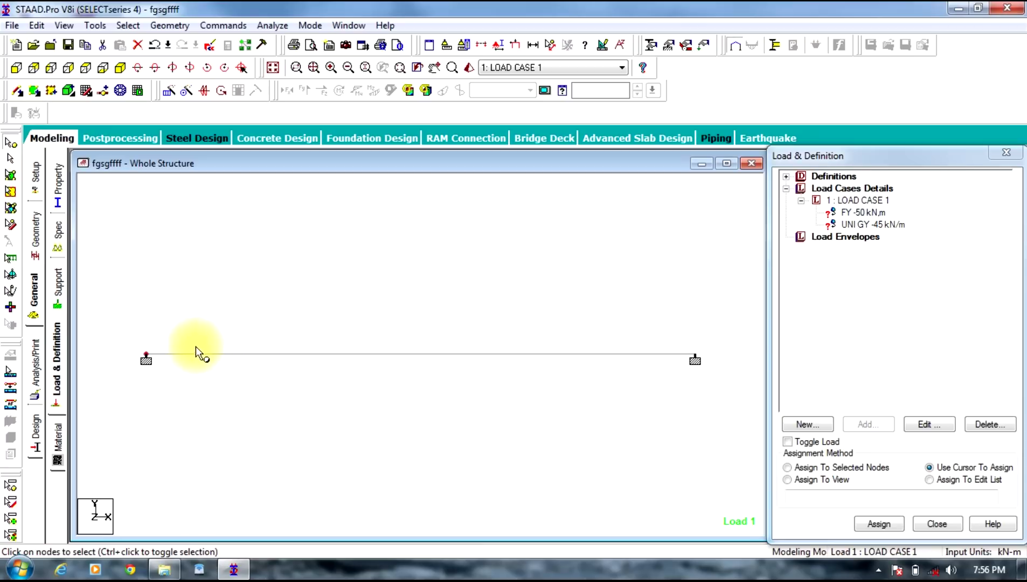
click(695, 355)
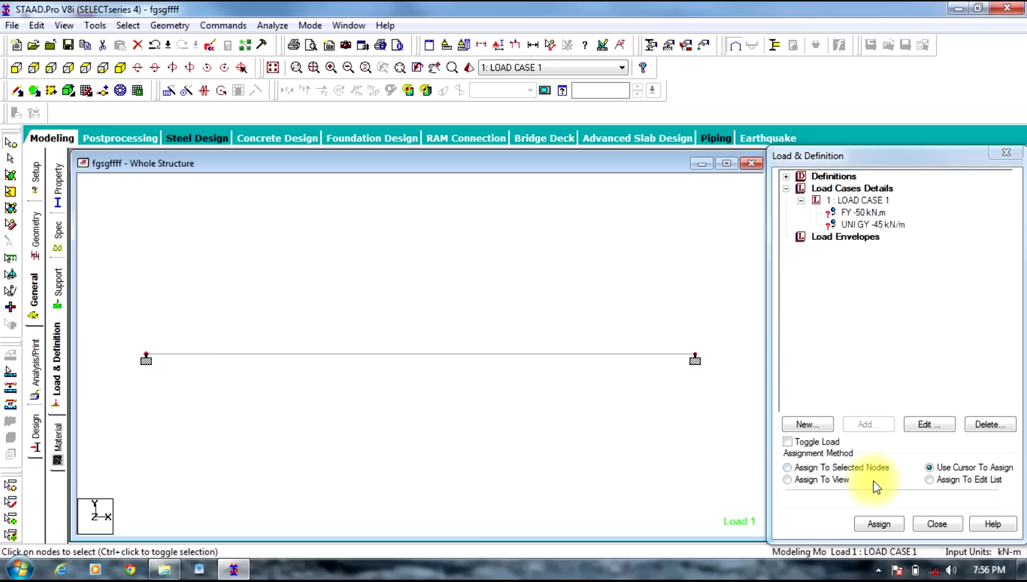
click(851, 467)
click(879, 523)
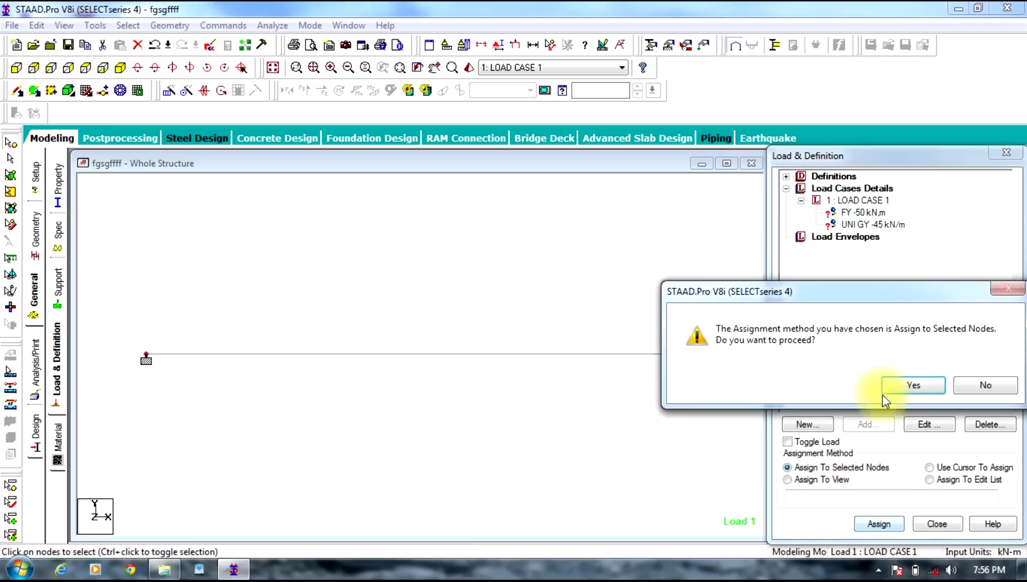
click(900, 386)
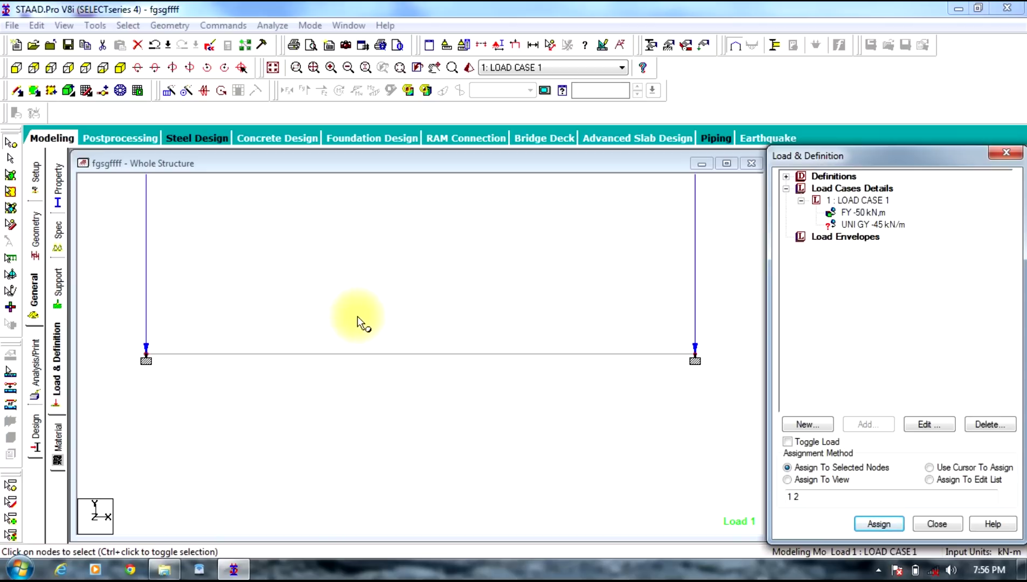
click(855, 225)
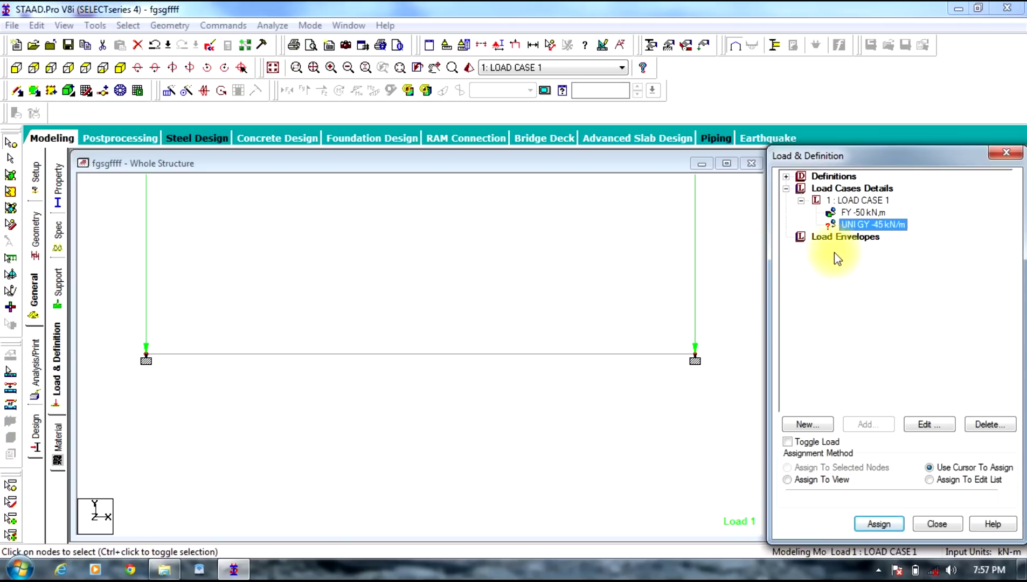
Step: Assign the UNI GY -45 kN/m load to the horizontal beam and refresh the load display
click(12, 160)
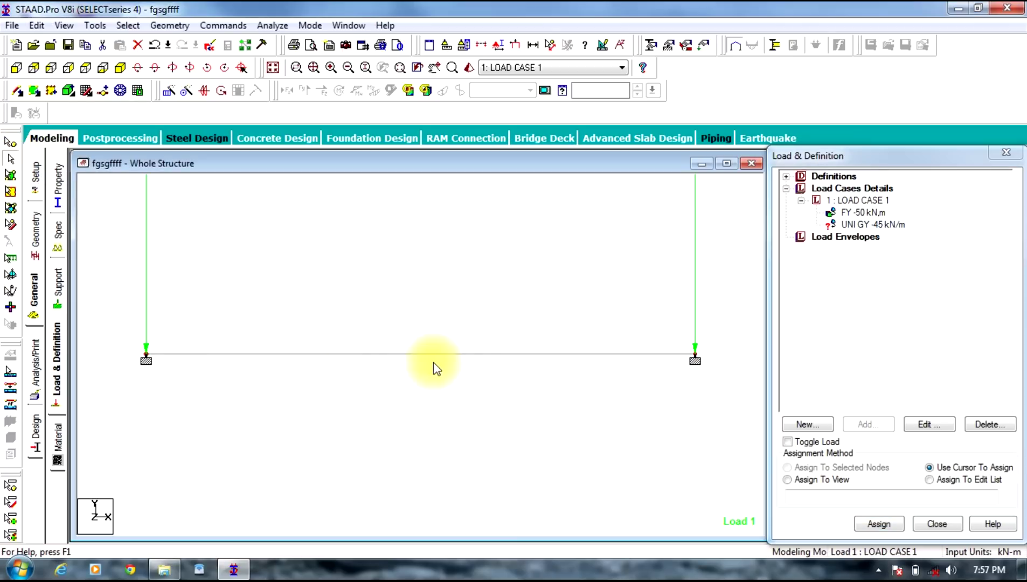
click(481, 353)
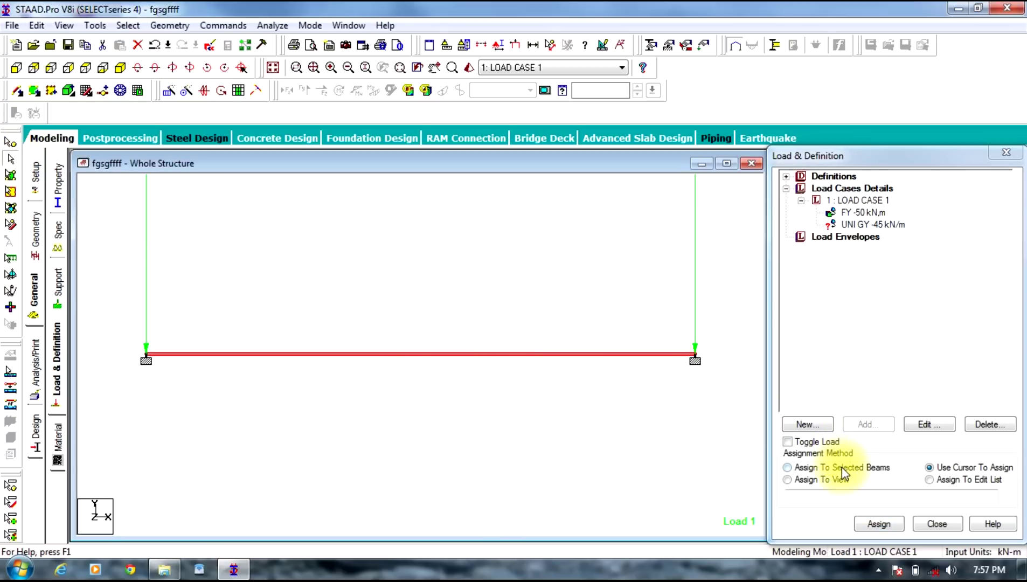
click(841, 467)
click(873, 525)
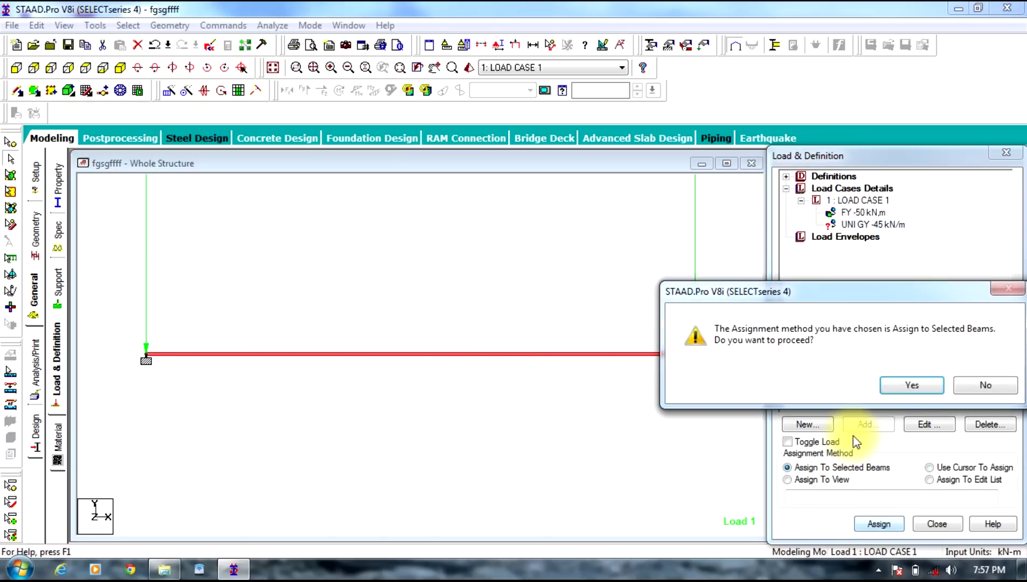
click(923, 385)
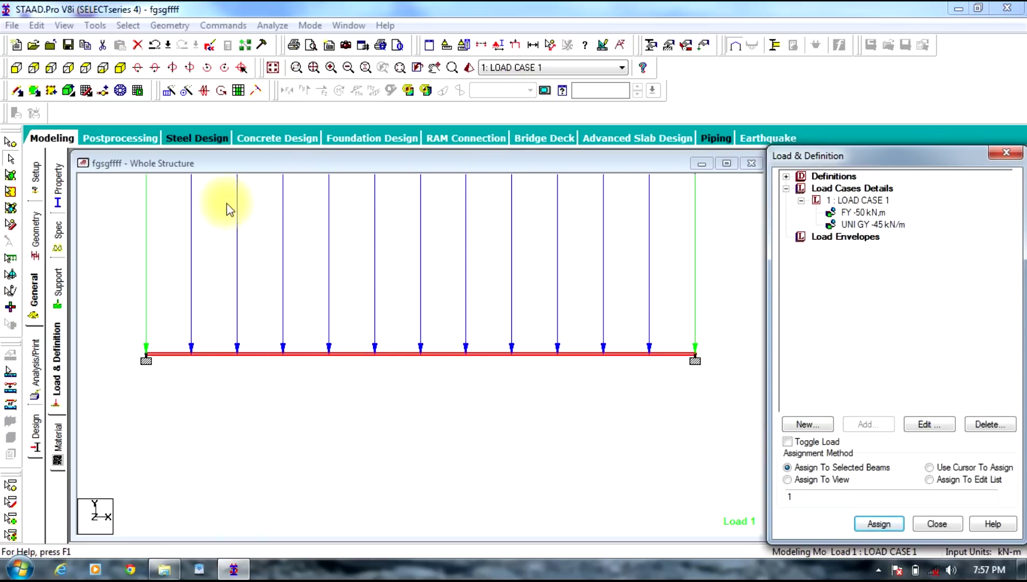
click(516, 47)
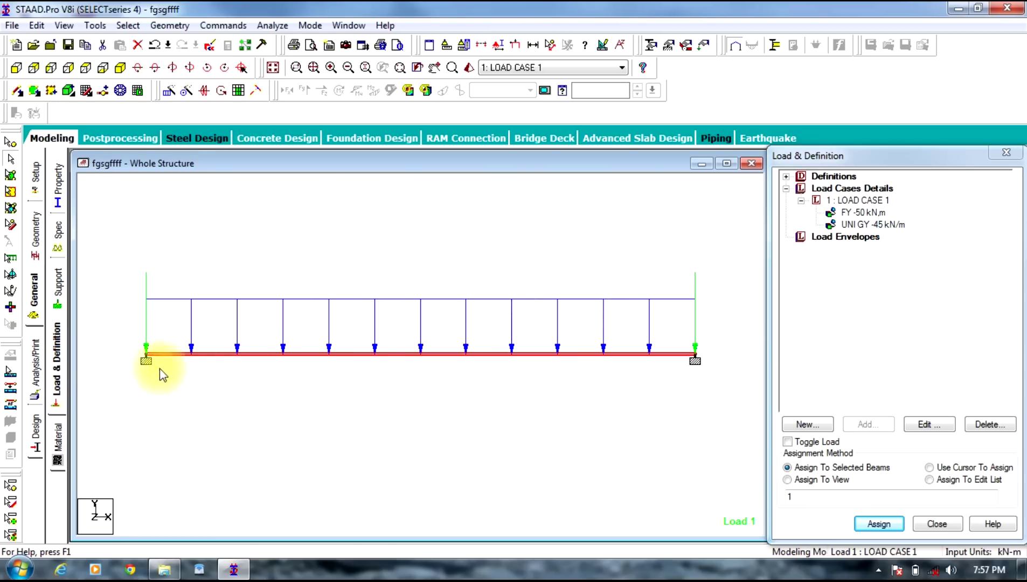
Step: Add a PERFORM ANALYSIS command to the model
click(34, 373)
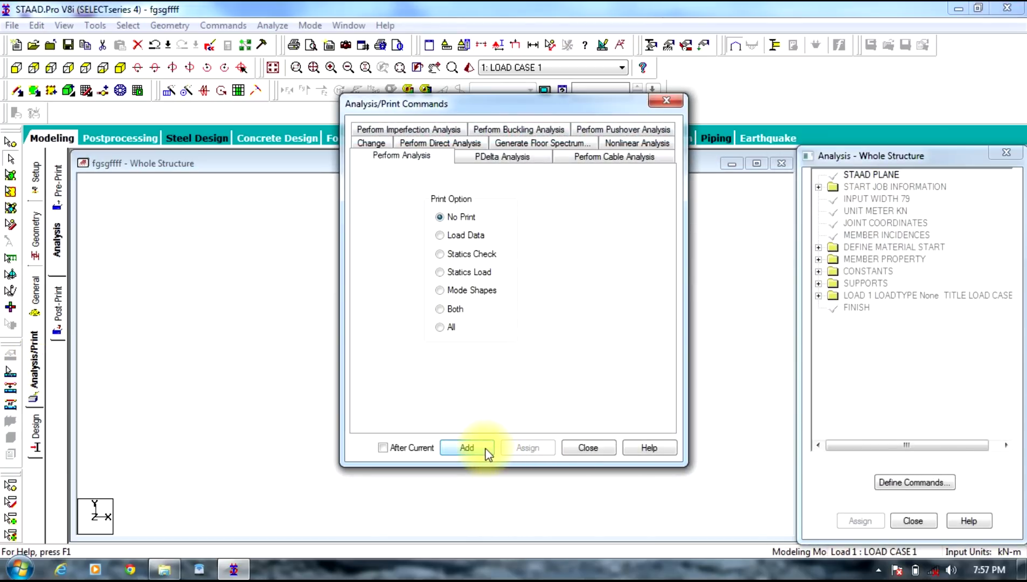
click(466, 447)
click(574, 447)
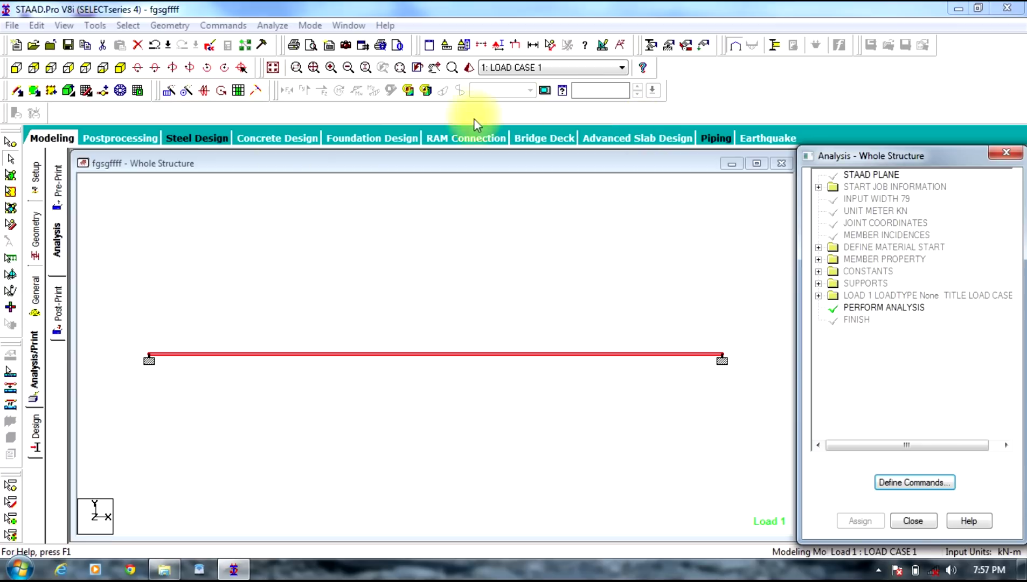
Step: Save the model and run the structural analysis
click(269, 27)
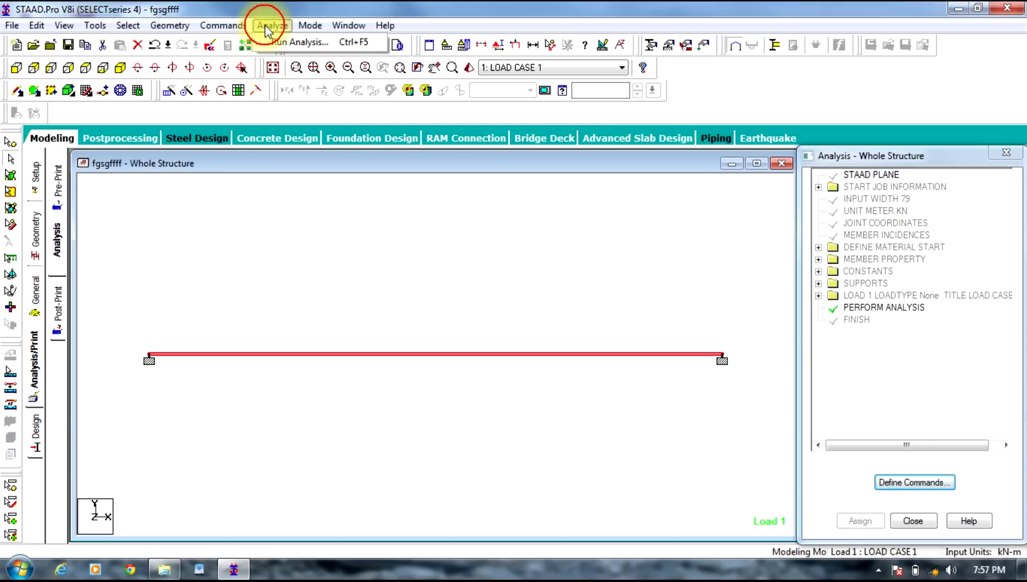
click(280, 42)
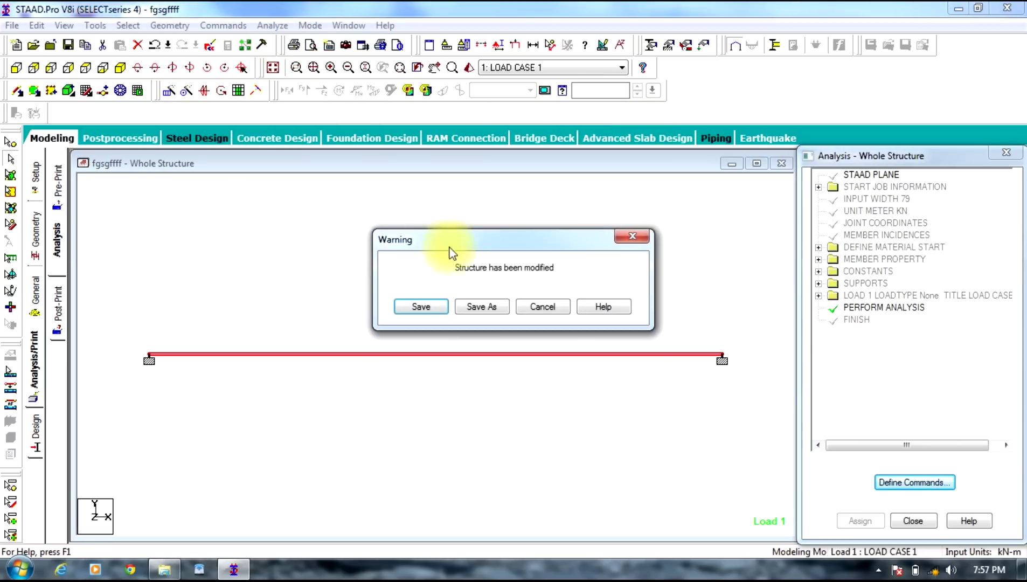
click(431, 306)
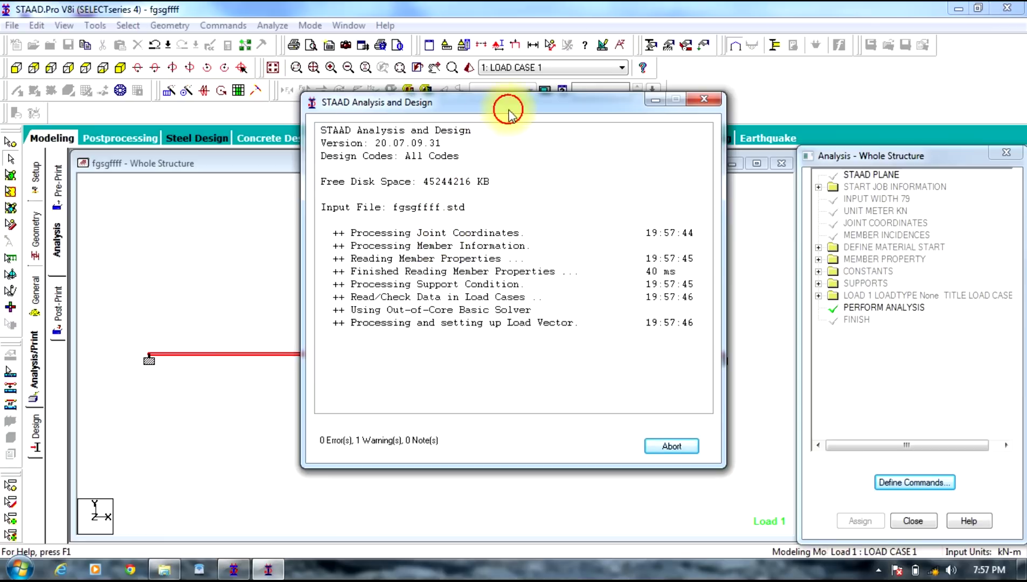
drag(507, 110, 531, 52)
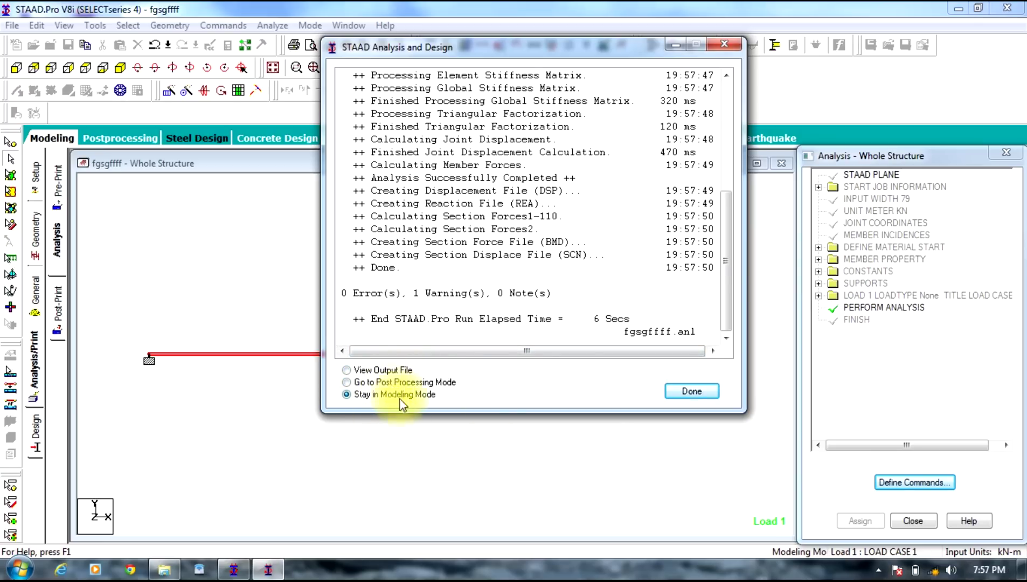
Step: Close the analysis report, show load case 1 post-processing results maximized, and display the beam's deflected shape
click(688, 391)
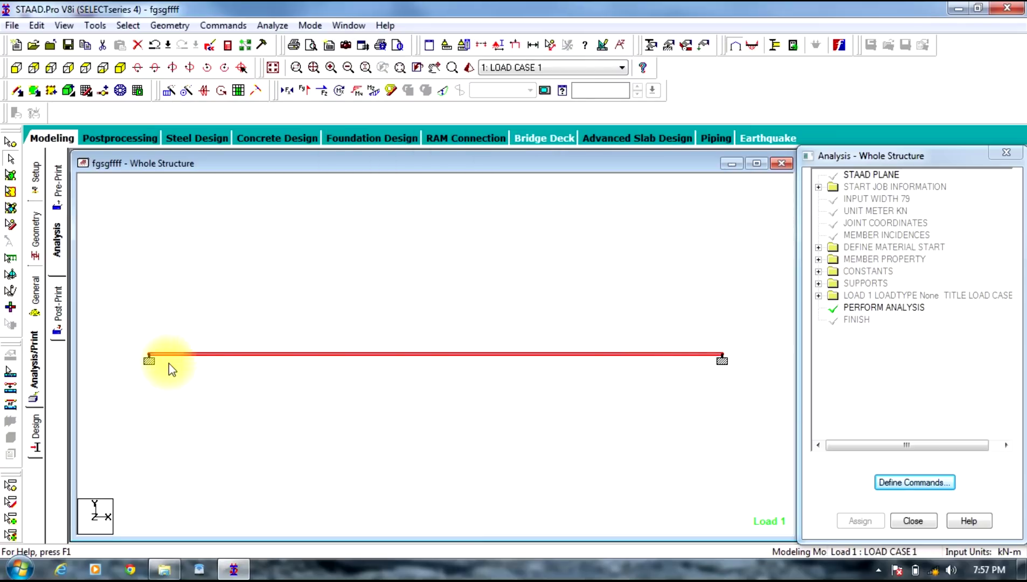
click(125, 136)
click(526, 403)
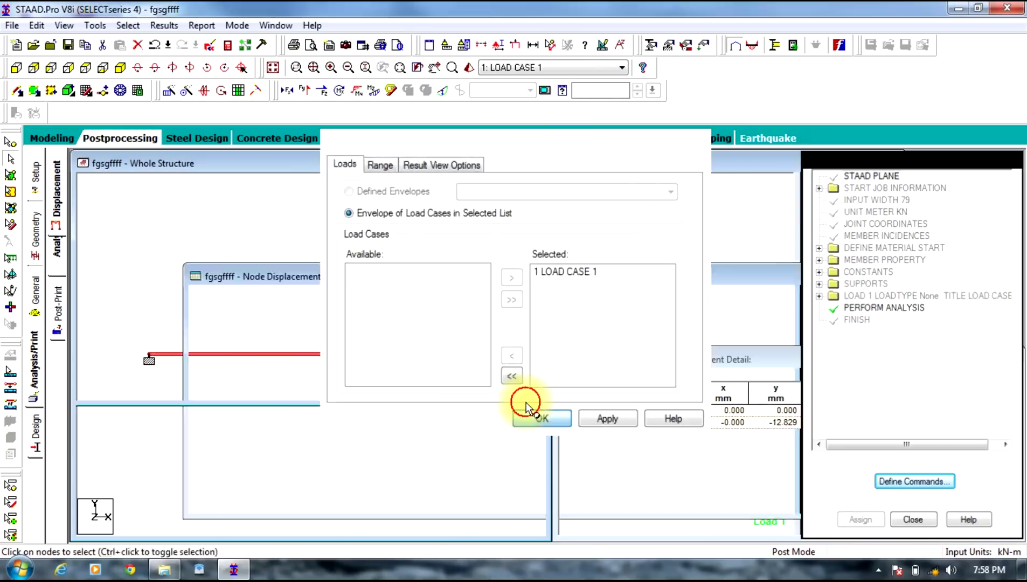
click(510, 166)
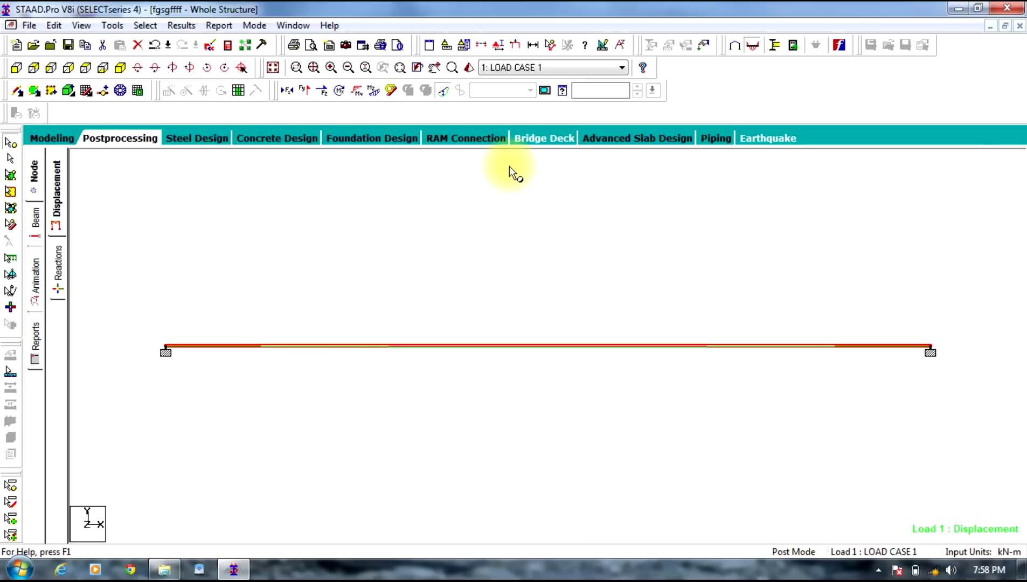
click(446, 92)
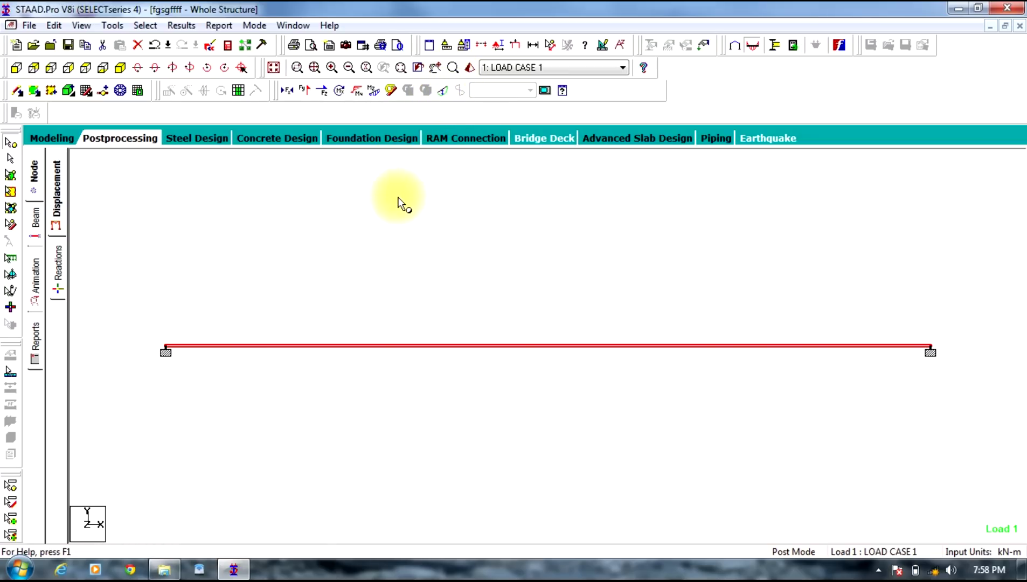
click(440, 90)
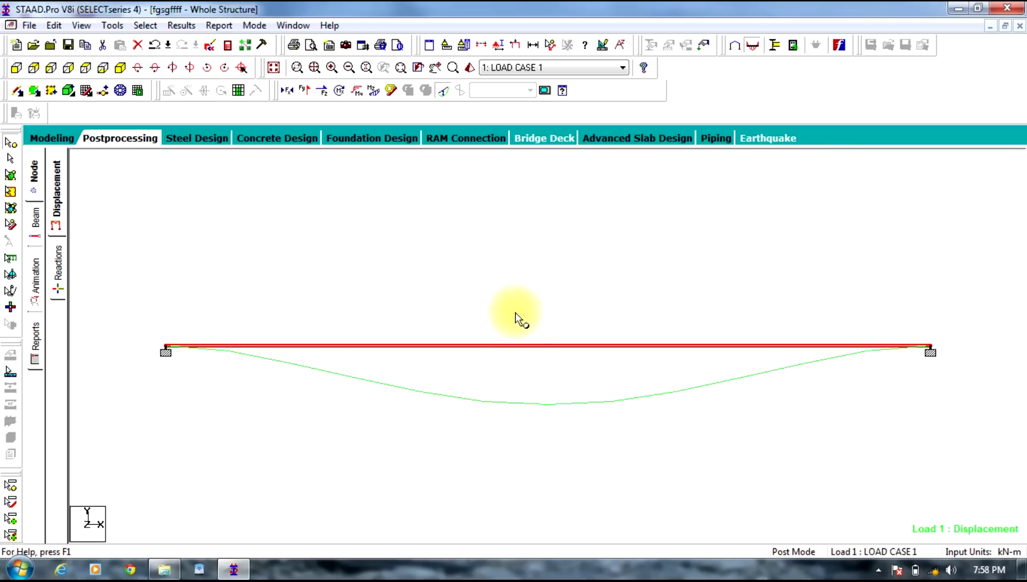
Step: Replace the deflected shape with the Mz bending moment diagram, then the Fy shear force diagram
click(445, 91)
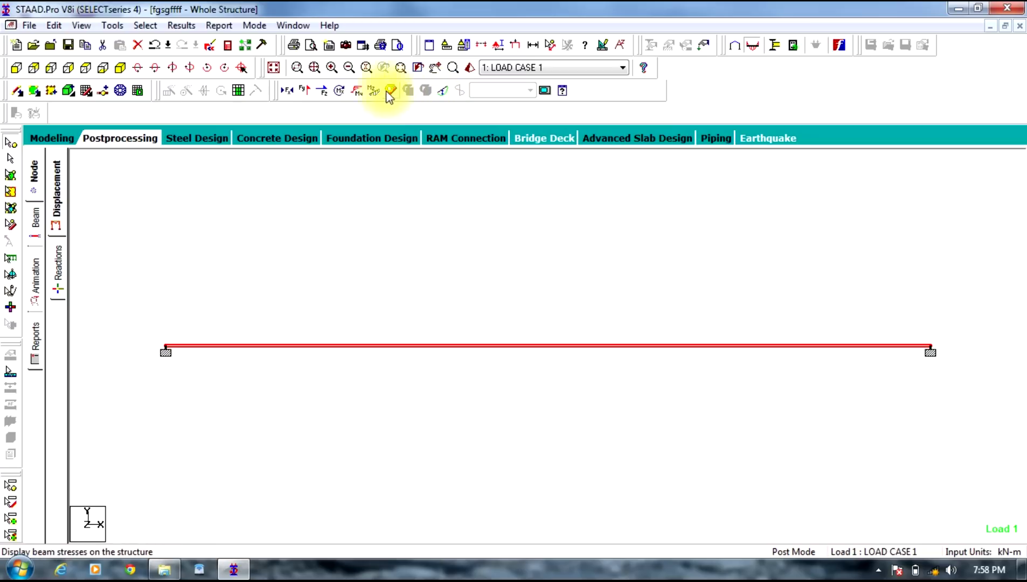
click(358, 91)
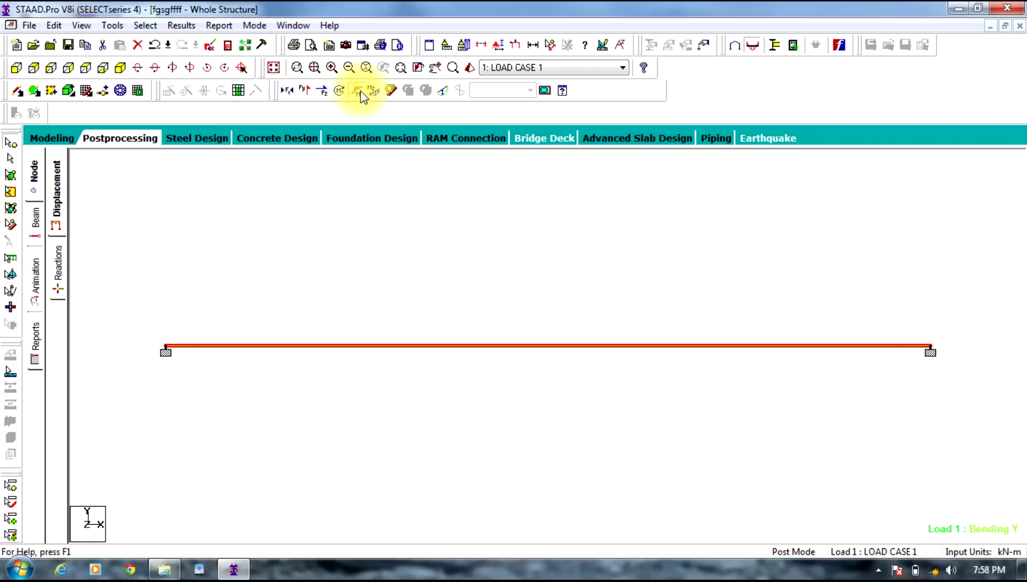
click(368, 94)
click(371, 91)
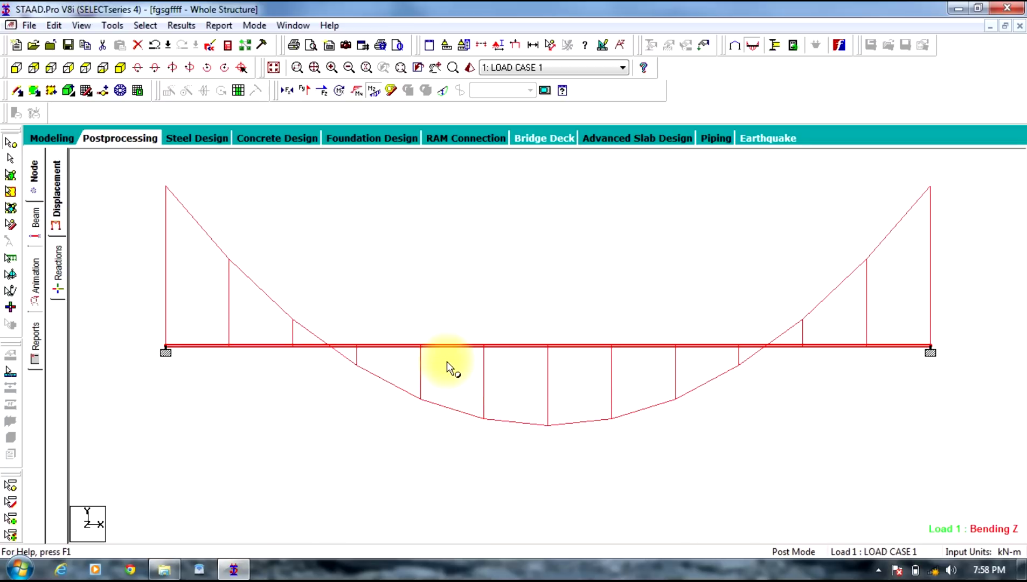
click(373, 93)
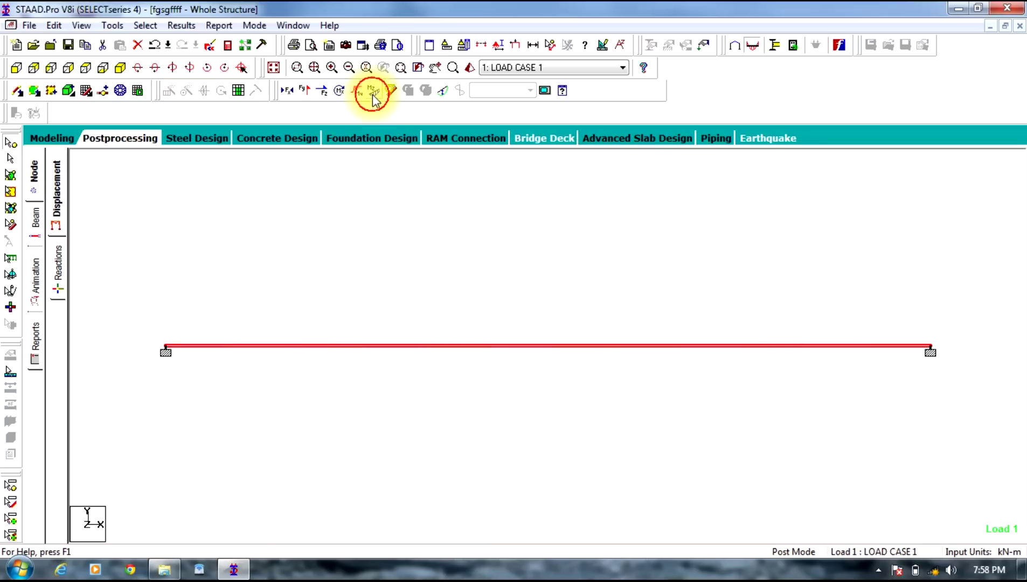
click(305, 92)
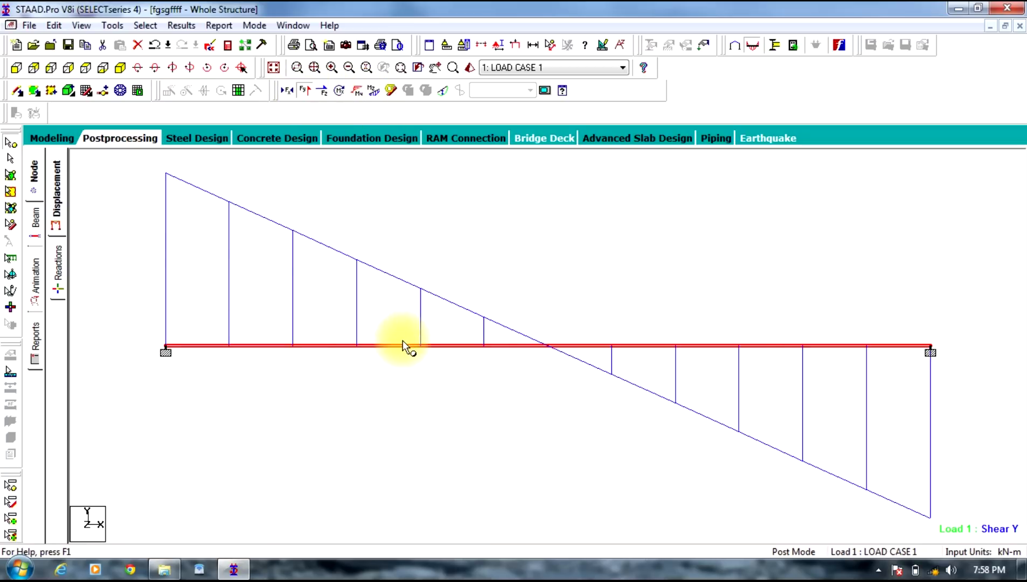